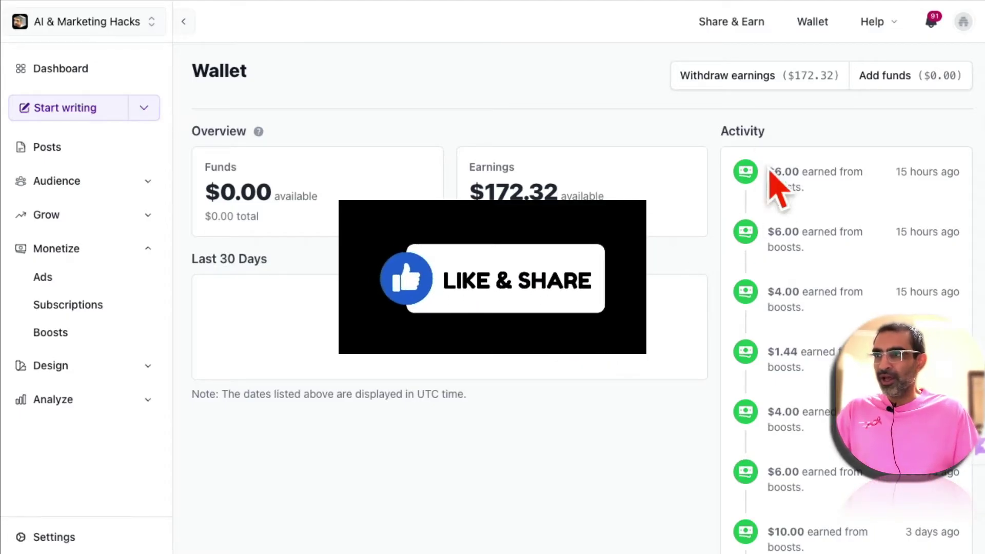
Highlight the latest $6.00 boost earning and scroll the Wallet activity to the $-900.00 entry
{"action": "left_click_drag", "start_coordinate": [768, 169], "coordinate": [816, 233]}
{"action": "scroll", "coordinate": [816, 234], "scroll_direction": "down", "scroll_amount": 1}
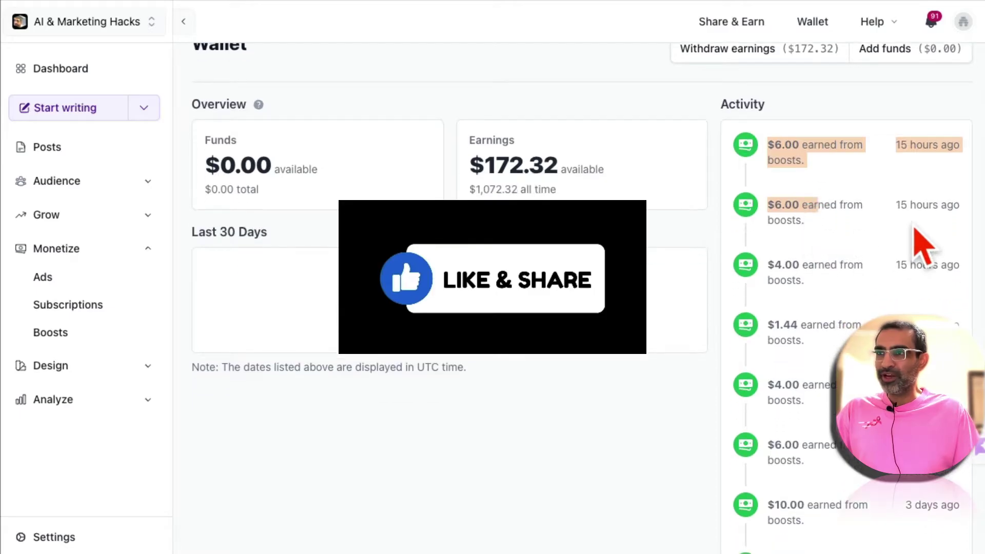
{"action": "scroll", "coordinate": [820, 308], "scroll_direction": "down", "scroll_amount": 4}
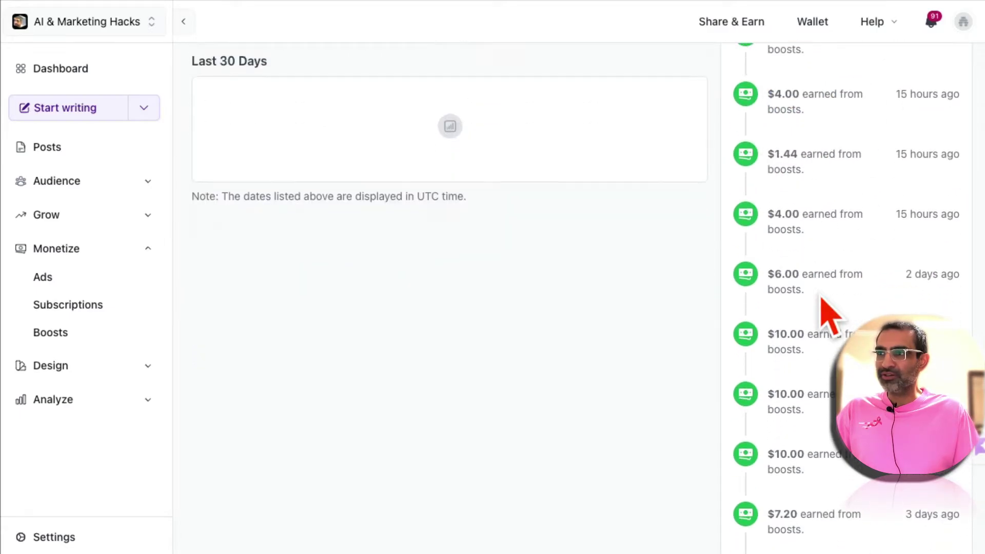
{"action": "scroll", "coordinate": [826, 345], "scroll_direction": "down", "scroll_amount": 3}
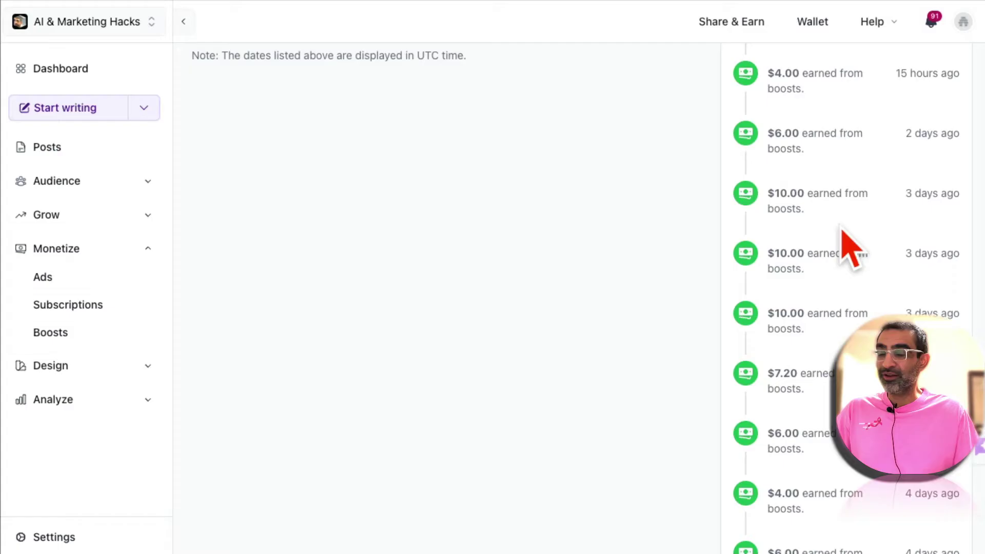
{"action": "scroll", "coordinate": [836, 296], "scroll_direction": "down", "scroll_amount": 1}
{"action": "scroll", "coordinate": [835, 284], "scroll_direction": "down", "scroll_amount": 5}
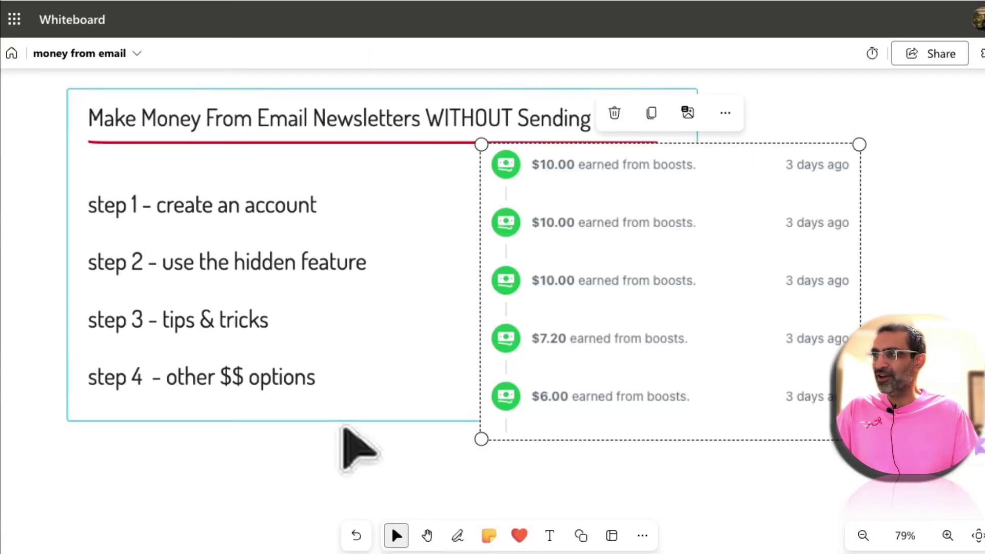
Deselect the pasted boost earnings screenshot beside the four-step outline
{"action": "left_click", "coordinate": [287, 455]}
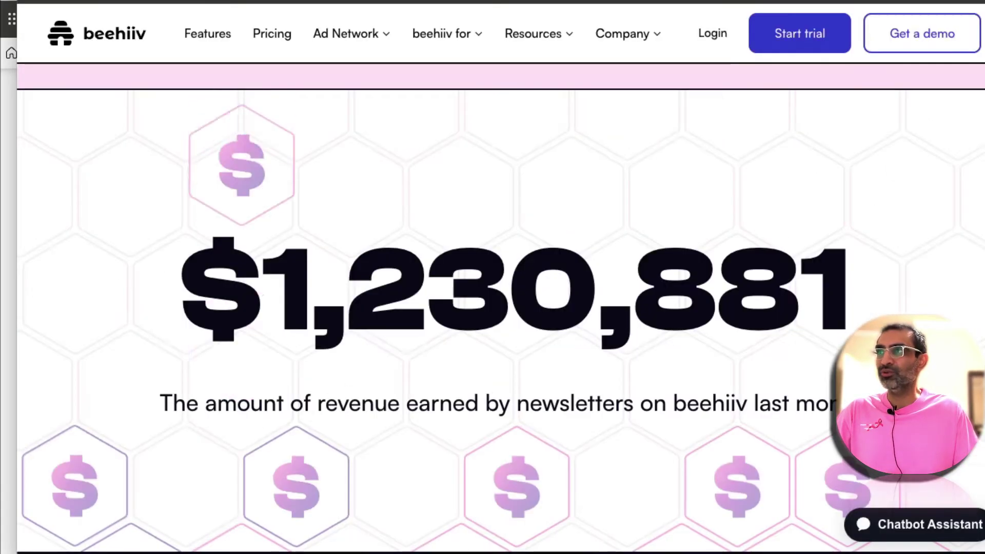
{"action": "scroll", "coordinate": [578, 297], "scroll_direction": "up", "scroll_amount": 15}
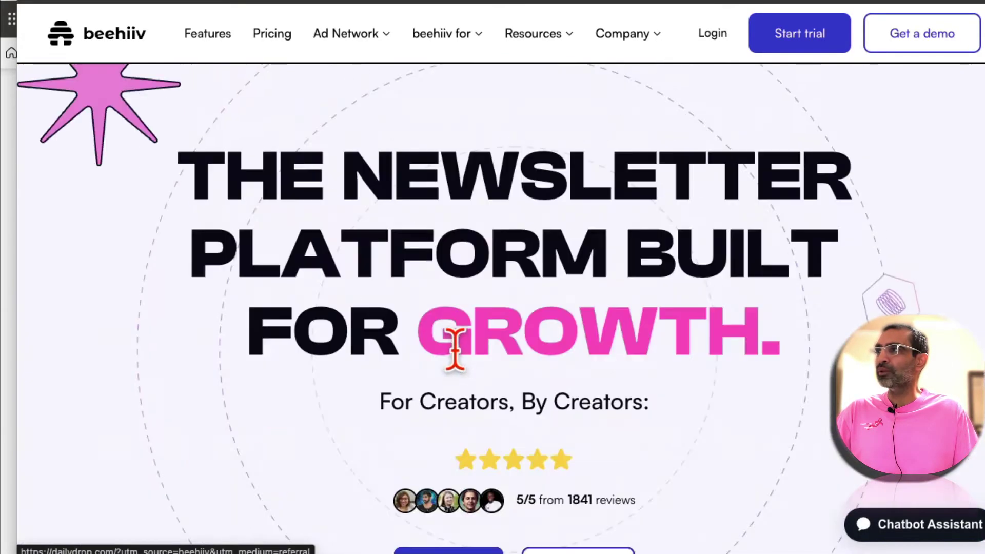
{"action": "left_click_drag", "start_coordinate": [329, 175], "coordinate": [657, 377]}
{"action": "scroll", "coordinate": [658, 397], "scroll_direction": "down", "scroll_amount": 2}
{"action": "scroll", "coordinate": [657, 395], "scroll_direction": "down", "scroll_amount": 20}
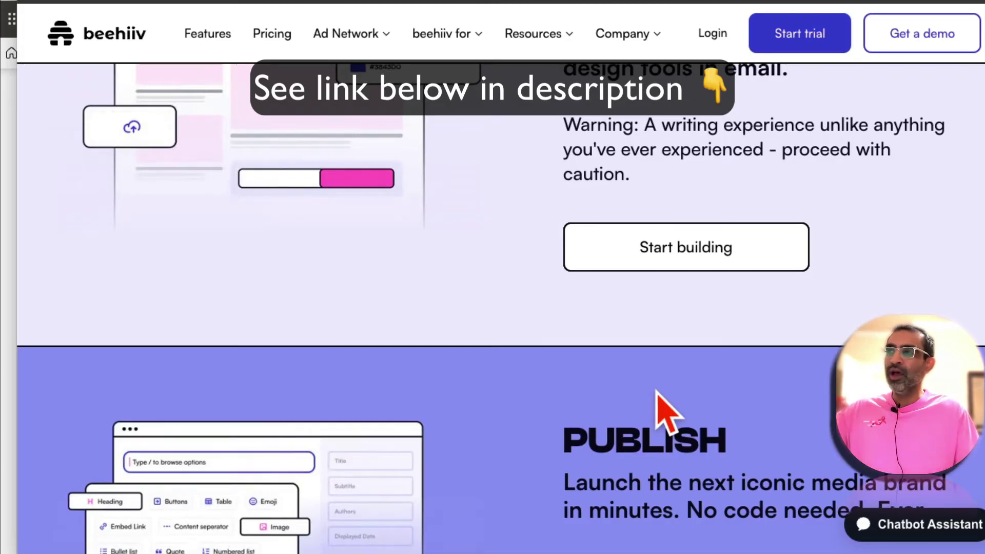
{"action": "scroll", "coordinate": [657, 392], "scroll_direction": "down", "scroll_amount": 20}
{"action": "scroll", "coordinate": [658, 394], "scroll_direction": "down", "scroll_amount": 10}
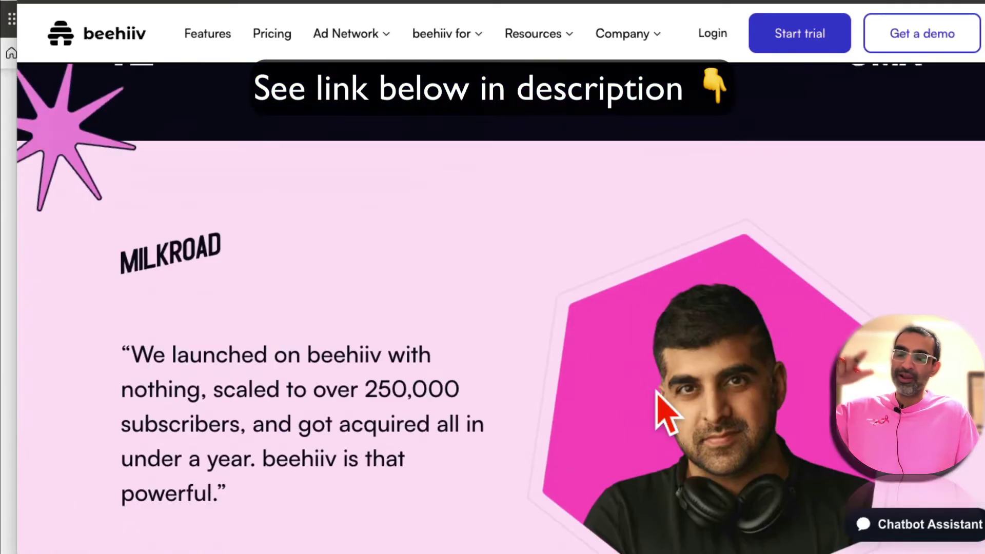
{"action": "scroll", "coordinate": [662, 405], "scroll_direction": "down", "scroll_amount": 3}
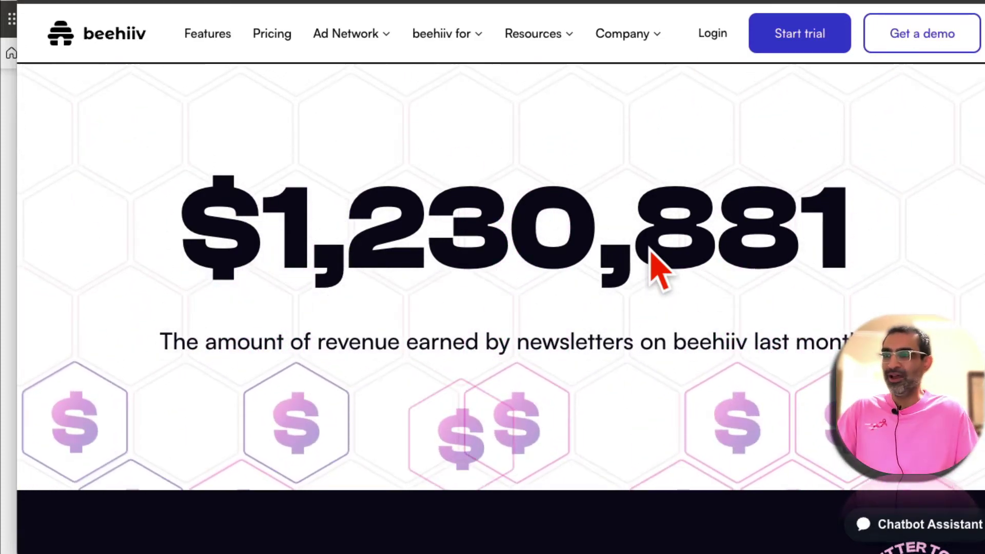
{"action": "scroll", "coordinate": [650, 251], "scroll_direction": "down", "scroll_amount": 10}
{"action": "scroll", "coordinate": [650, 249], "scroll_direction": "down", "scroll_amount": 15}
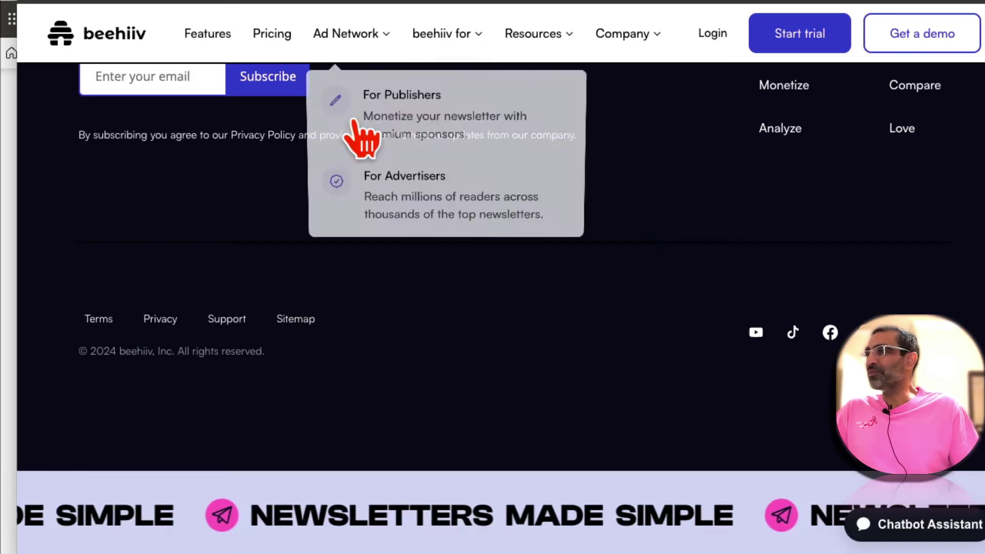
{"action": "left_click", "coordinate": [356, 123]}
{"action": "scroll", "coordinate": [416, 284], "scroll_direction": "up", "scroll_amount": 15}
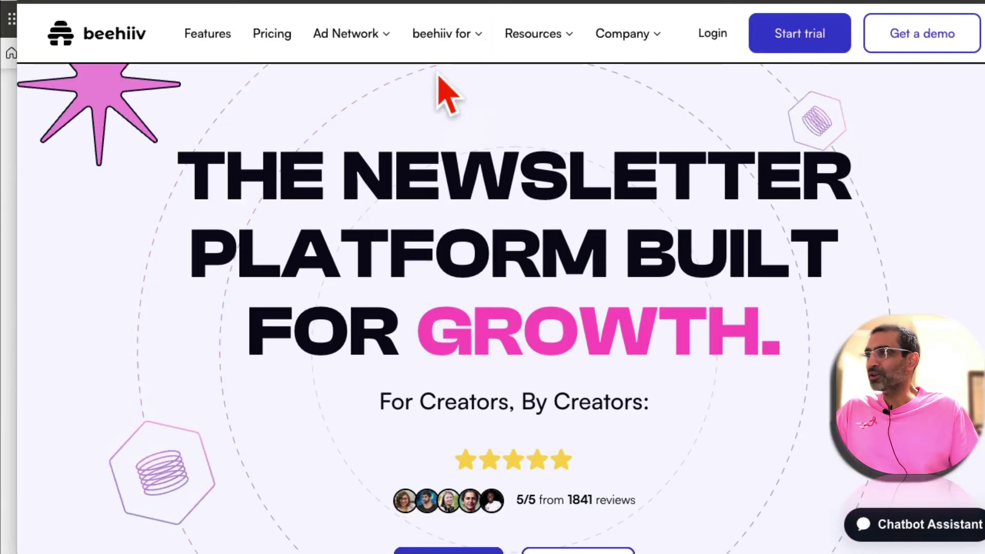
{"action": "mouse_move", "coordinate": [447, 33]}
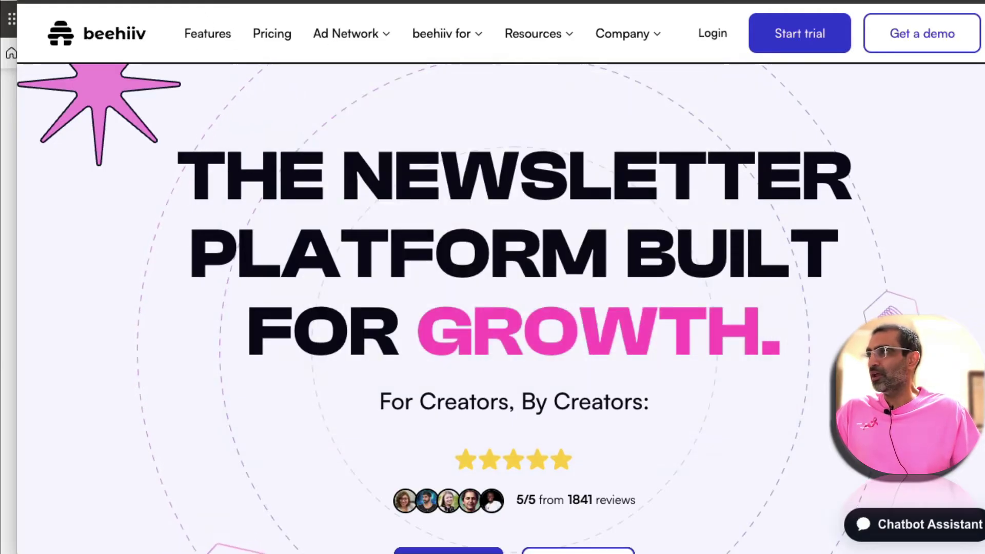
{"action": "key", "text": "alt+Tab"}
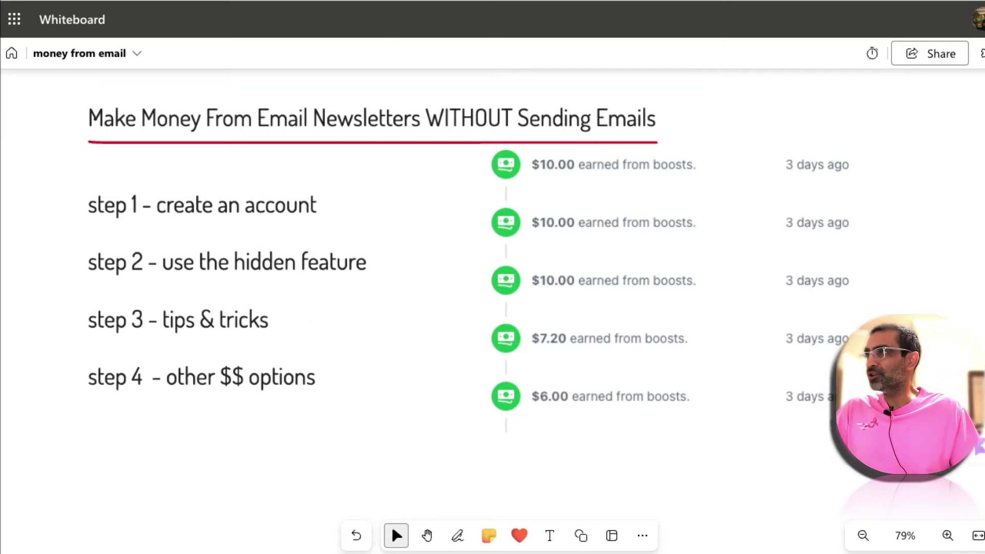
Switch back to the beehiiv Wallet page with $172.32 available
{"action": "left_click", "coordinate": [154, 1]}
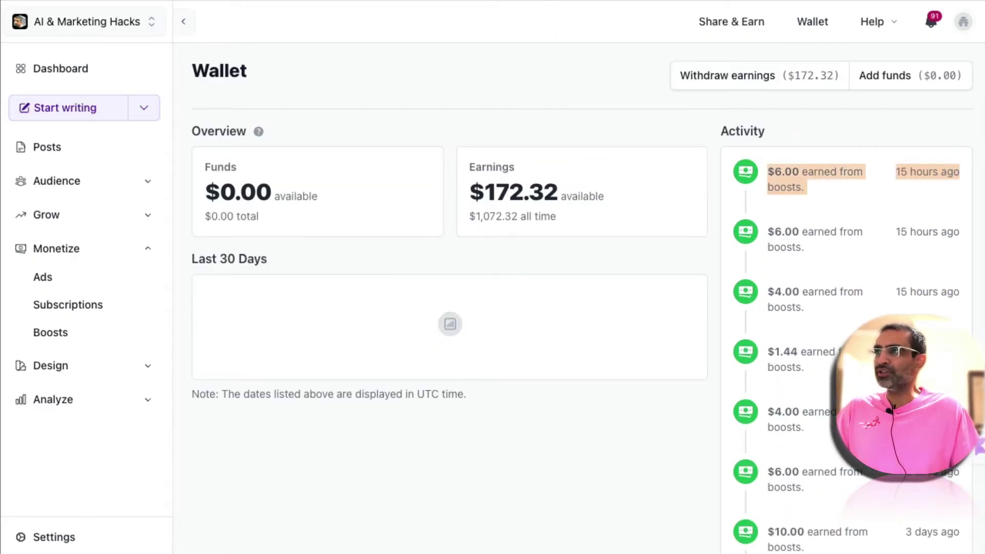
Open the AI & Marketing Hacks public homepage, highlight its title and tagline, and browse the Archive
{"action": "left_click", "coordinate": [567, 1]}
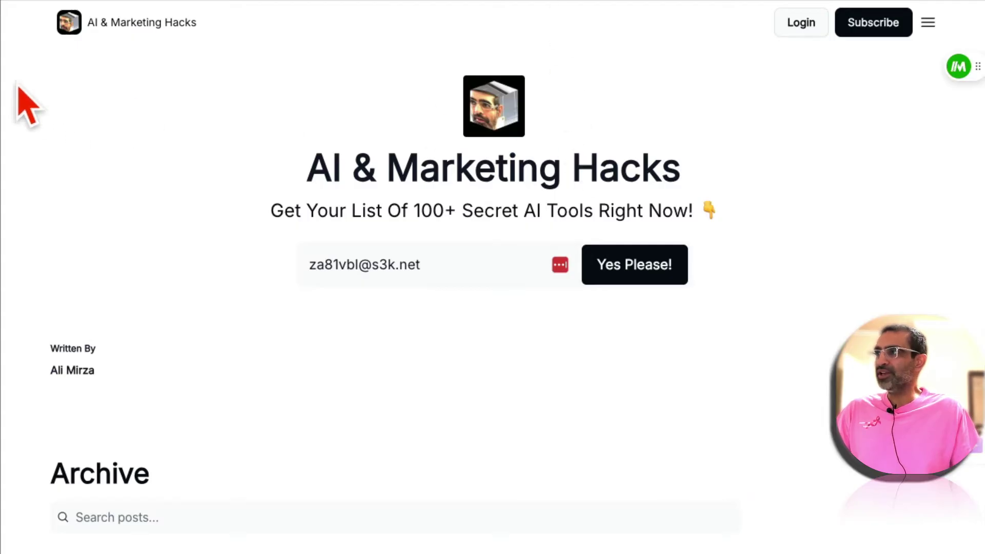
{"action": "left_click_drag", "start_coordinate": [279, 187], "coordinate": [754, 238]}
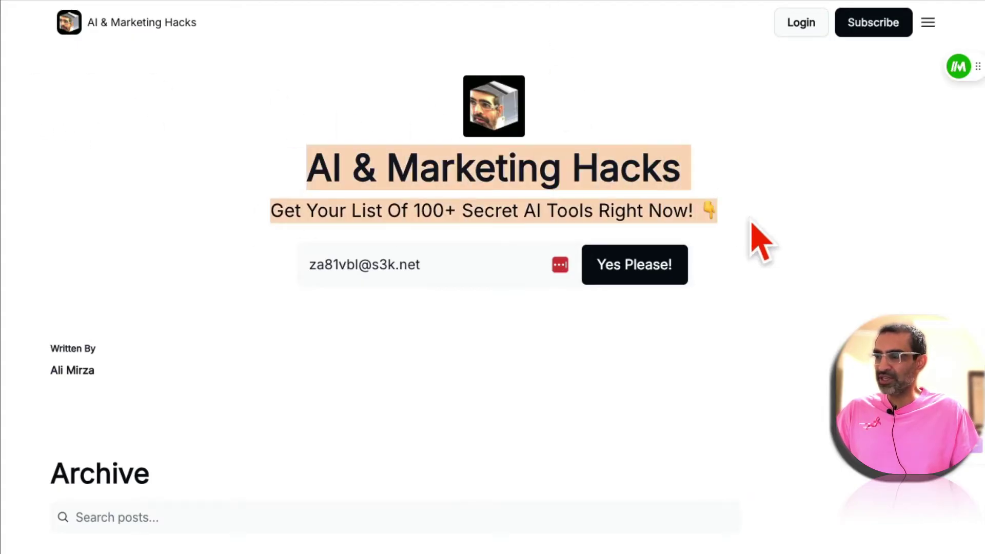
{"action": "left_click", "coordinate": [521, 299]}
{"action": "scroll", "coordinate": [521, 299], "scroll_direction": "down", "scroll_amount": 20}
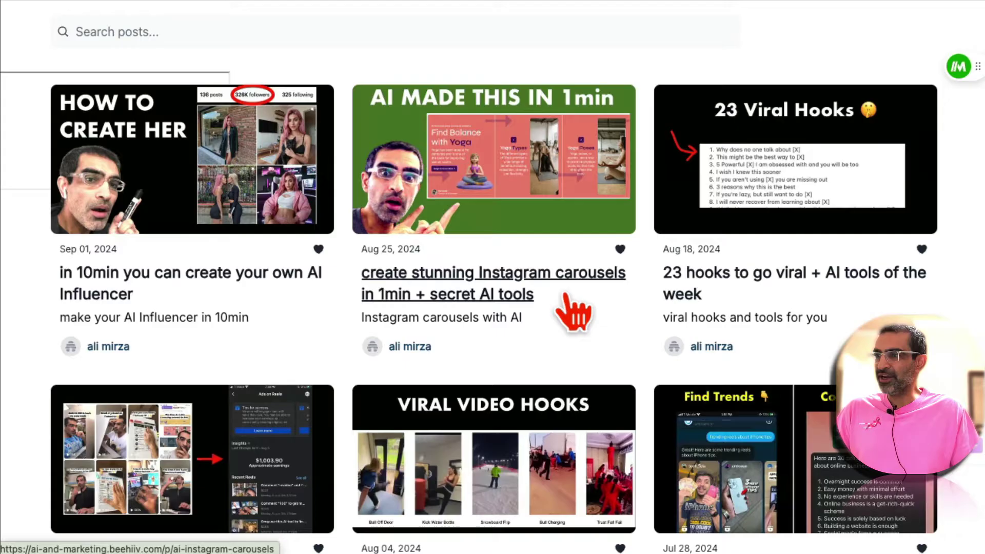
{"action": "scroll", "coordinate": [564, 296], "scroll_direction": "up", "scroll_amount": 15}
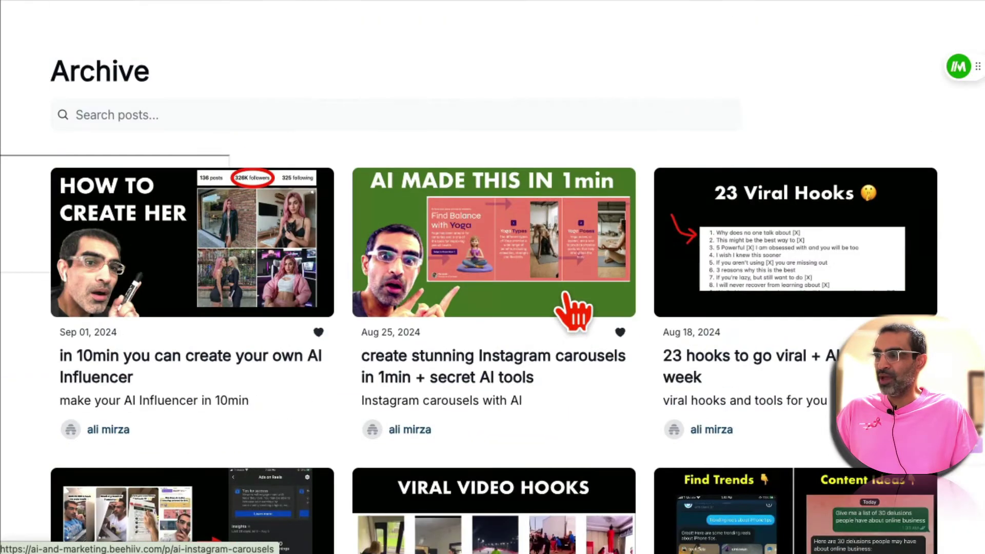
{"action": "scroll", "coordinate": [564, 296], "scroll_direction": "down", "scroll_amount": 4}
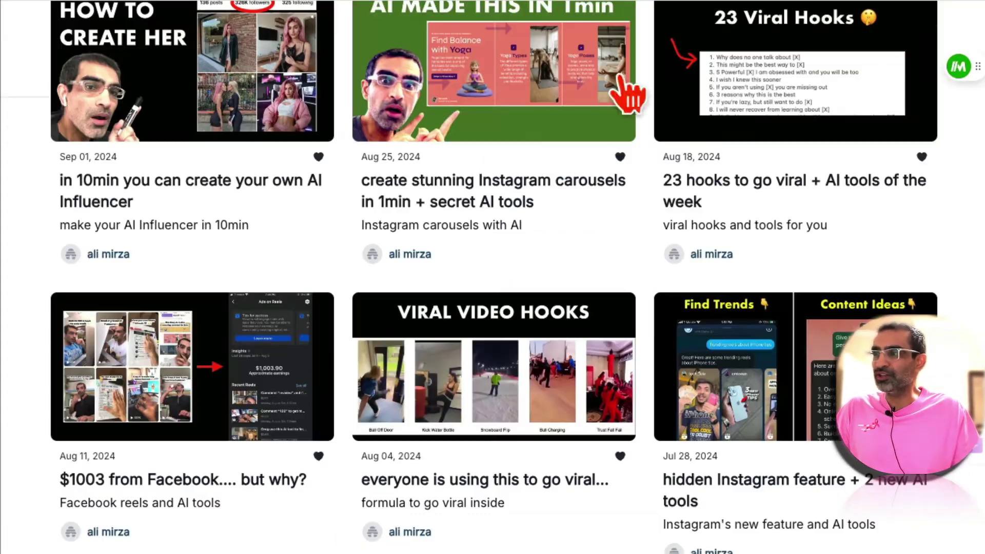
Subscribe to AI & Marketing Hacks with the signup email and collapse the automation extension panel
{"action": "scroll", "coordinate": [758, 341], "scroll_direction": "up", "scroll_amount": 10}
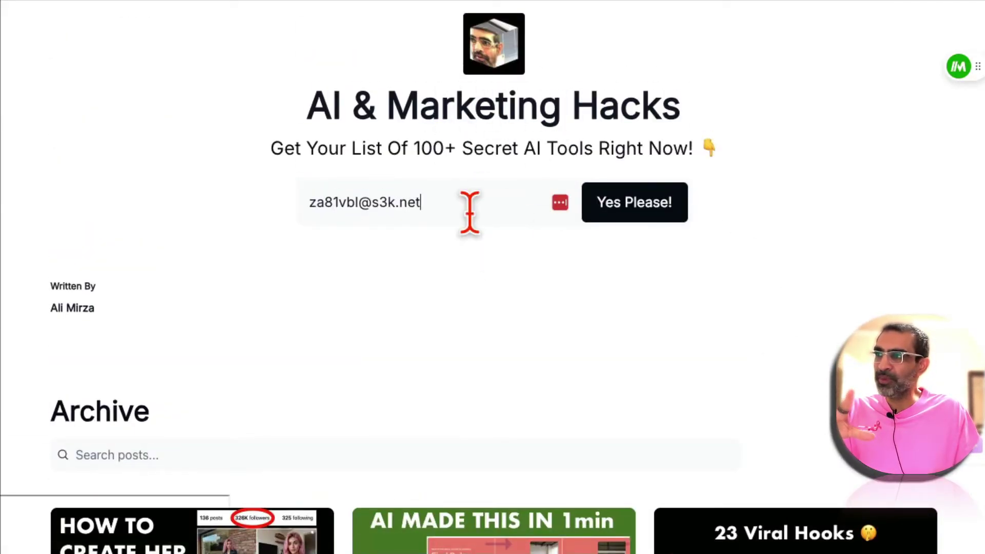
{"action": "left_click_drag", "start_coordinate": [453, 209], "coordinate": [276, 213]}
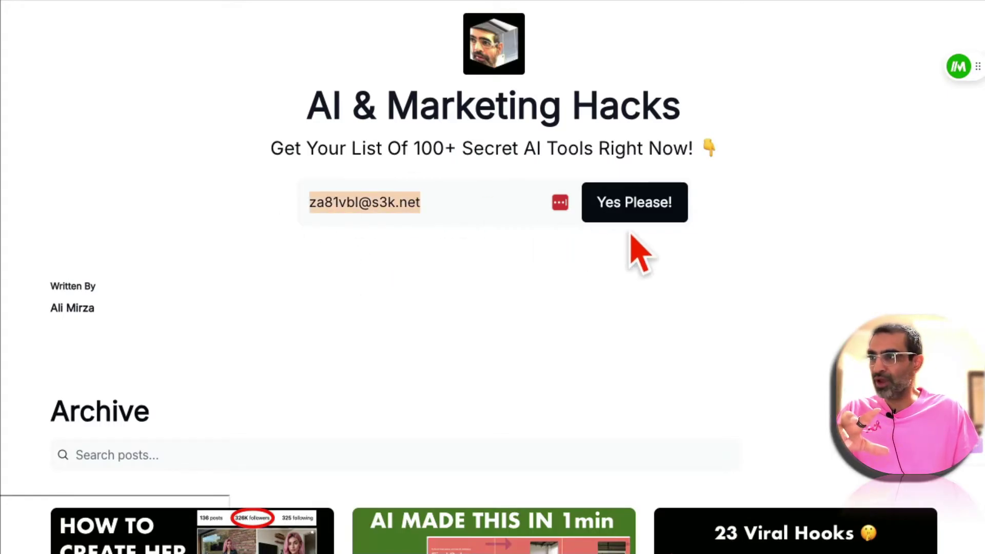
{"action": "left_click", "coordinate": [647, 210]}
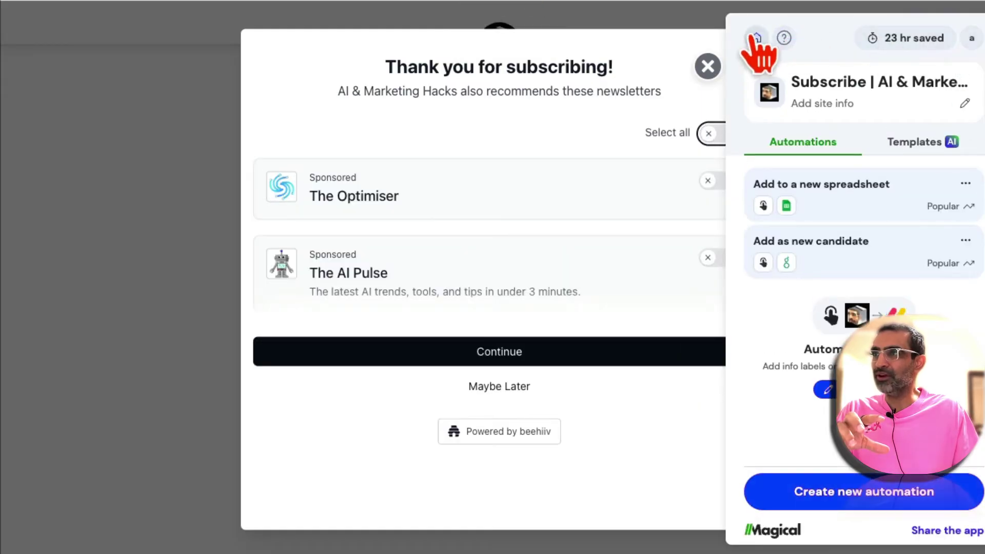
{"action": "left_click", "coordinate": [709, 65]}
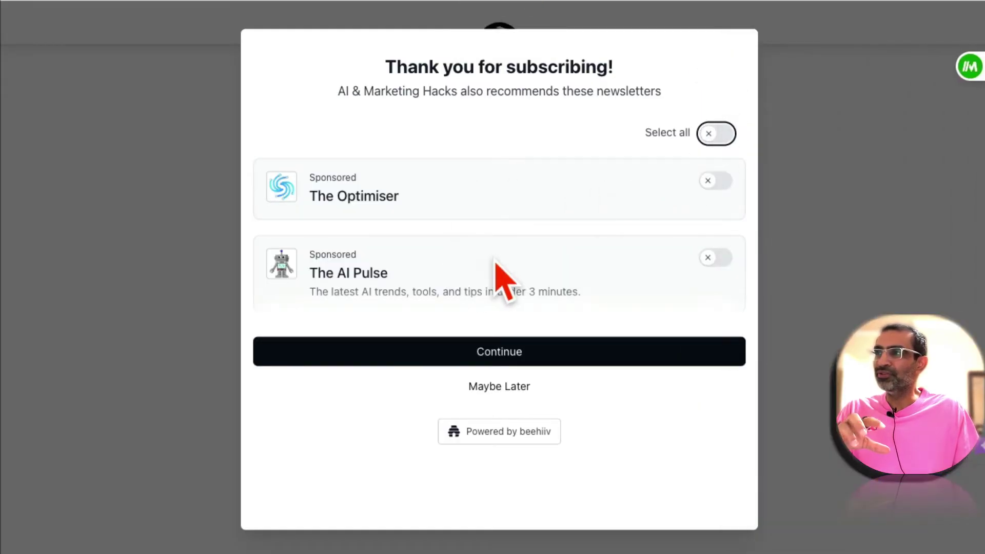
Opt into The Optimiser and The AI Pulse recommendations and highlight both newsletter names
{"action": "left_click", "coordinate": [720, 184]}
{"action": "left_click", "coordinate": [723, 261]}
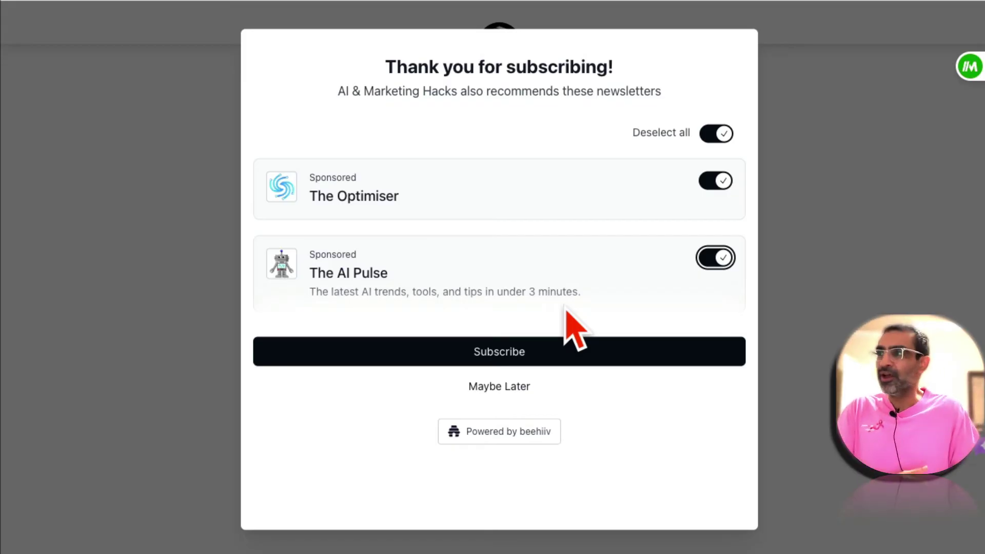
{"action": "left_click_drag", "start_coordinate": [397, 194], "coordinate": [313, 213]}
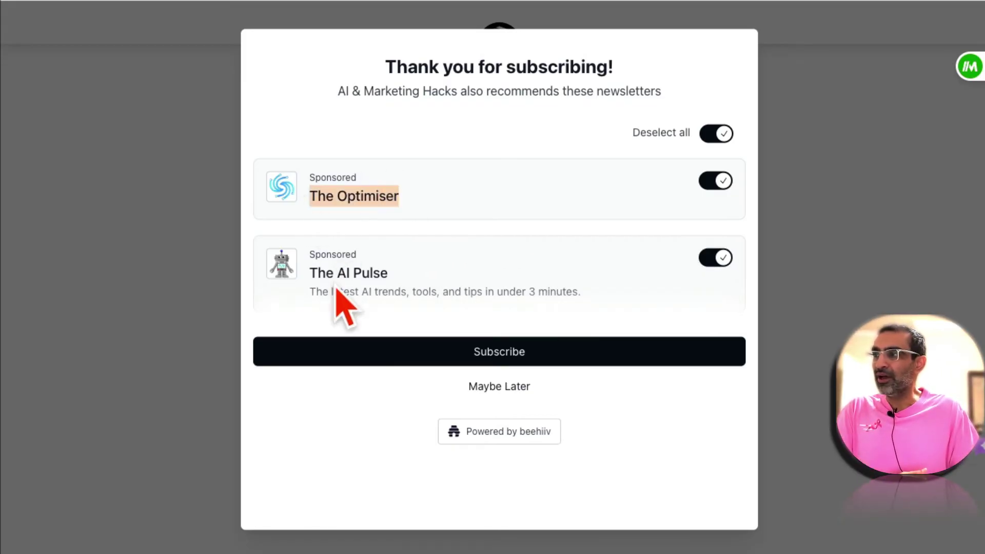
{"action": "left_click_drag", "start_coordinate": [337, 273], "coordinate": [459, 275]}
{"action": "left_click", "coordinate": [559, 318]}
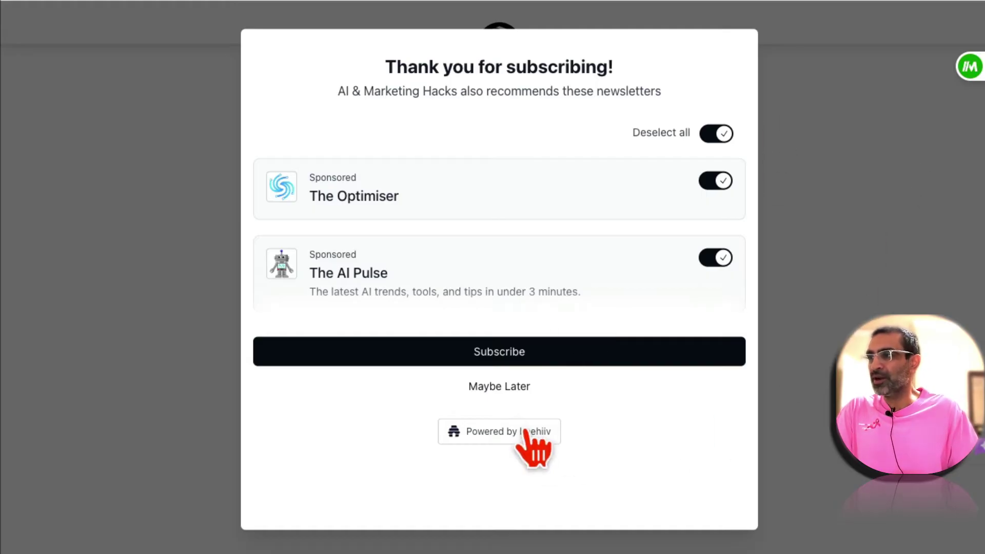
Dismiss the recommendations with Maybe Later and go to the publication's Posts list with Monetize expanded
{"action": "left_click", "coordinate": [500, 390]}
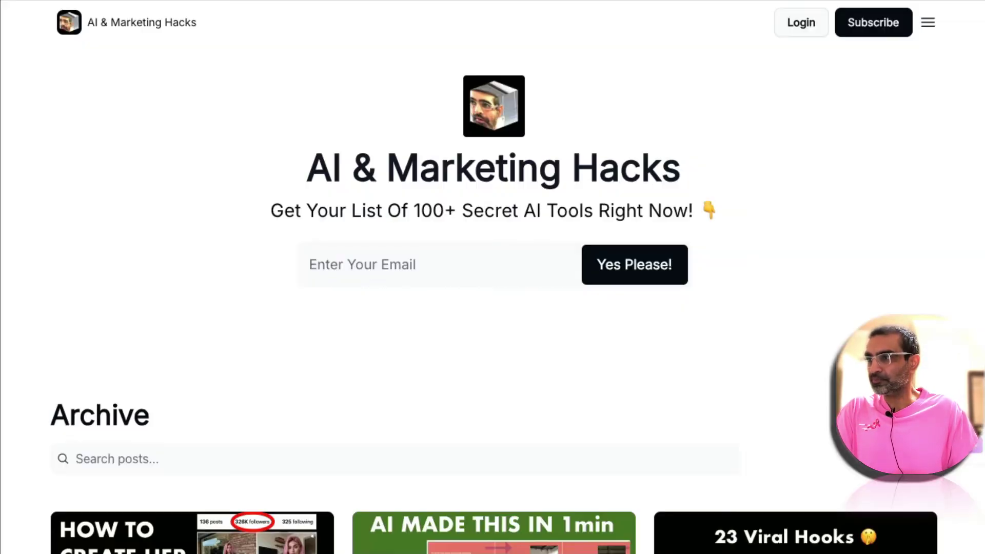
{"action": "scroll", "coordinate": [515, 164], "scroll_direction": "down", "scroll_amount": 10}
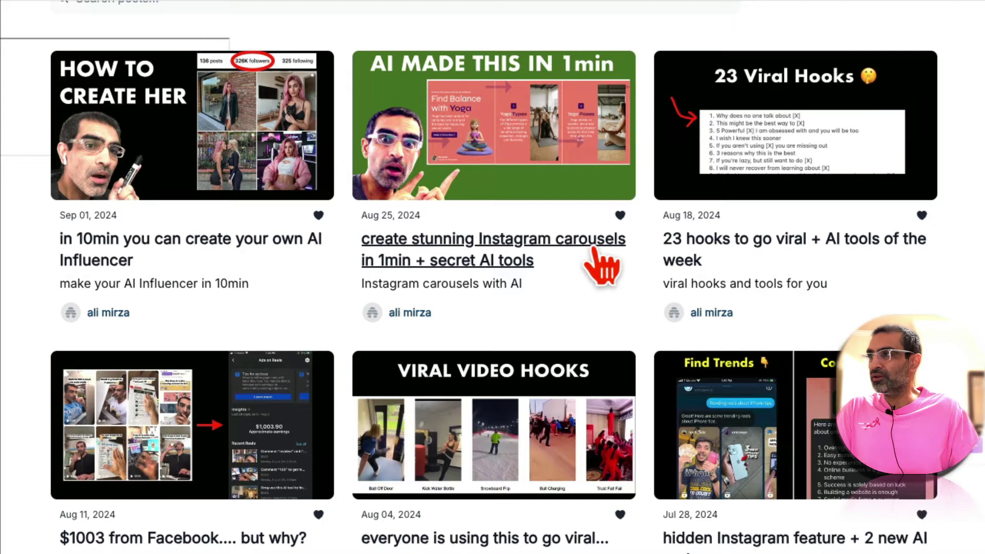
{"action": "scroll", "coordinate": [596, 263], "scroll_direction": "up", "scroll_amount": 1}
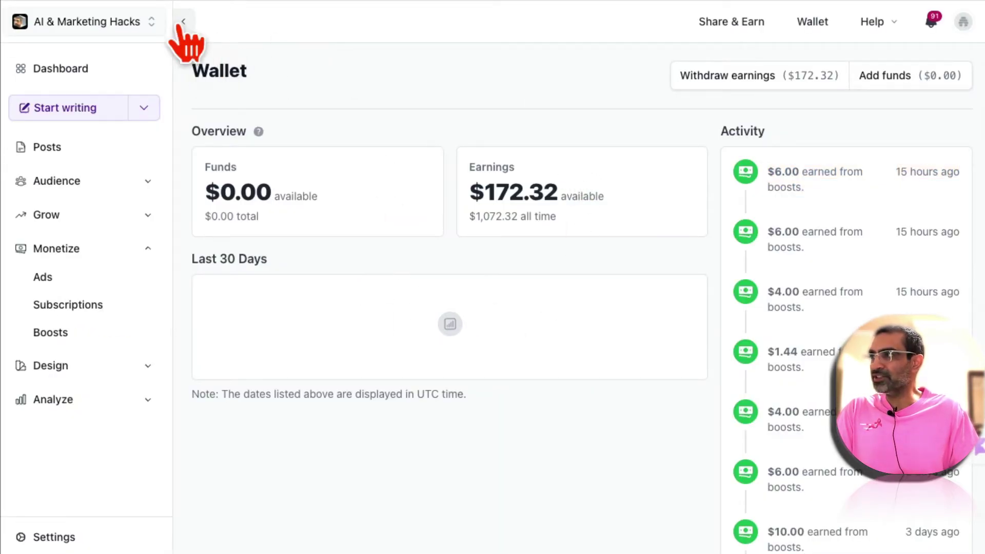
{"action": "left_click", "coordinate": [82, 69]}
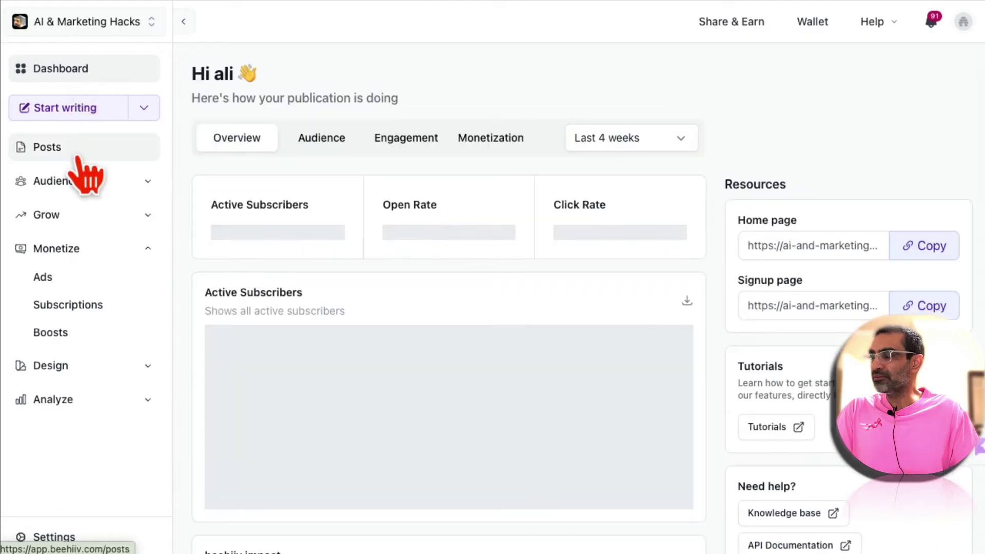
{"action": "left_click", "coordinate": [42, 251]}
{"action": "left_click", "coordinate": [64, 149]}
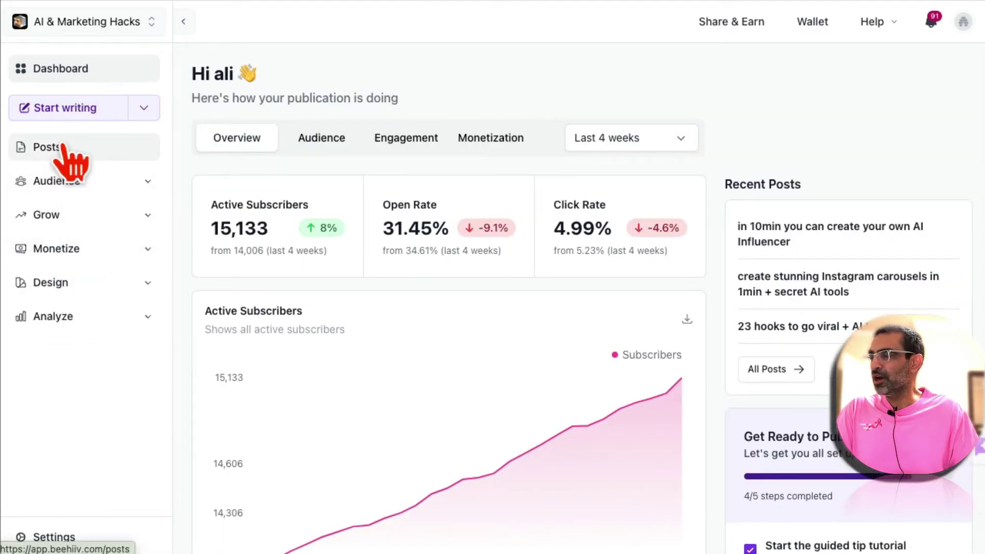
{"action": "scroll", "coordinate": [556, 384], "scroll_direction": "down", "scroll_amount": 4}
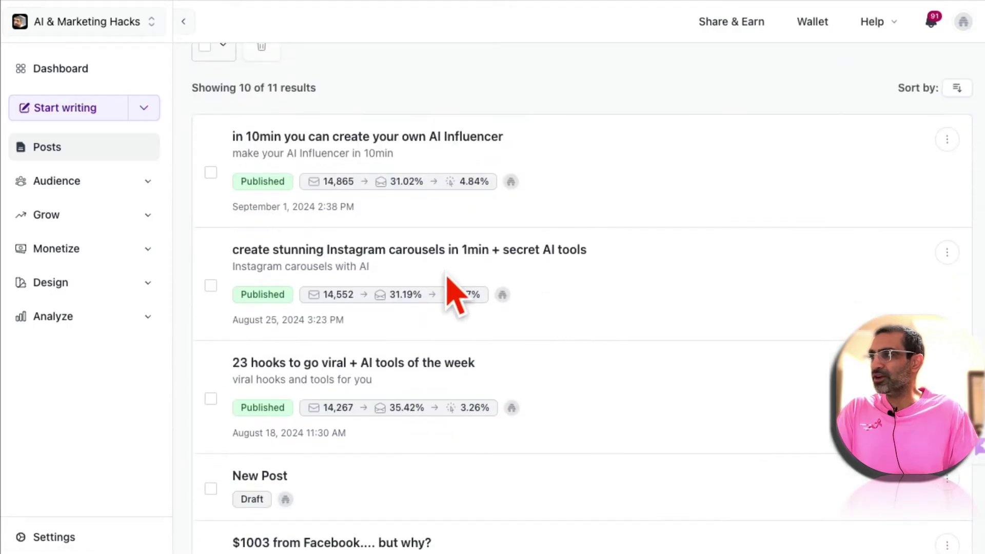
{"action": "left_click", "coordinate": [51, 250]}
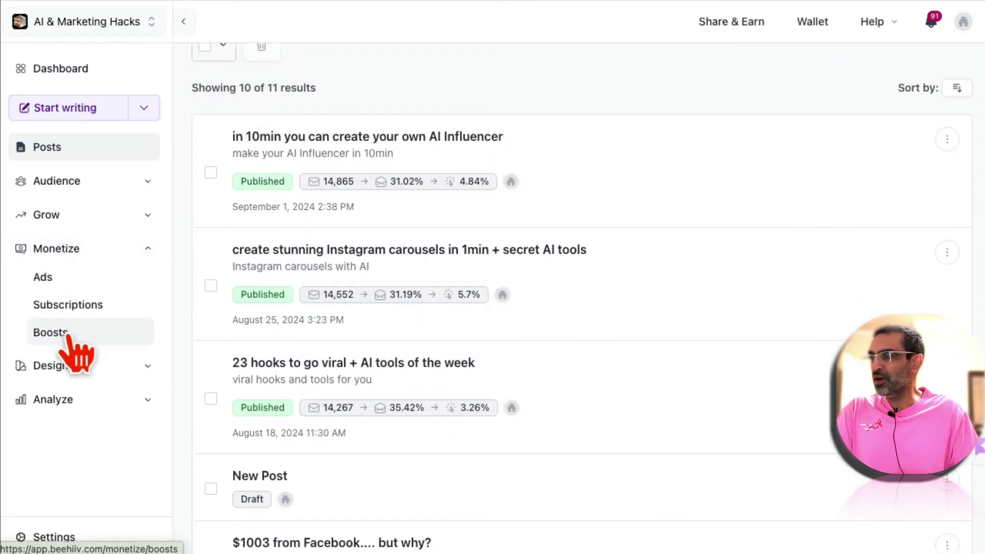
Review the boost earnings in the Wallet, then open the Monetize > Boosts overview
{"action": "left_click", "coordinate": [821, 23]}
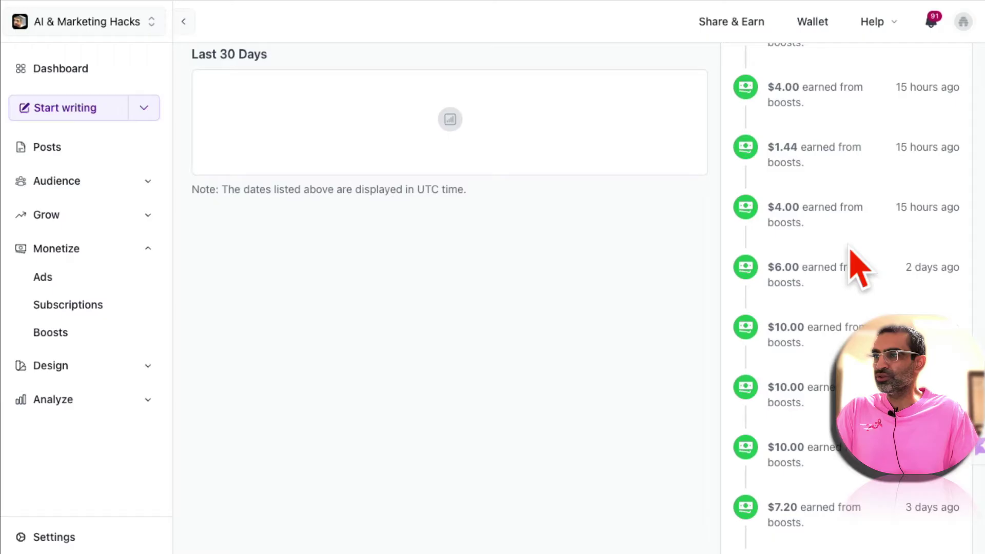
{"action": "scroll", "coordinate": [859, 267], "scroll_direction": "up", "scroll_amount": 5}
{"action": "left_click_drag", "start_coordinate": [783, 168], "coordinate": [851, 235]}
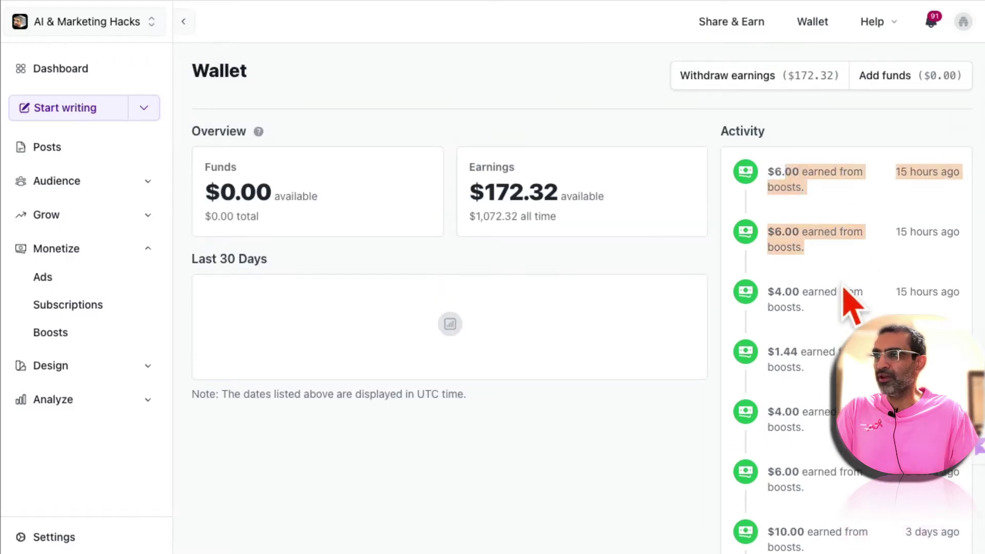
{"action": "scroll", "coordinate": [862, 314], "scroll_direction": "down", "scroll_amount": 1}
{"action": "scroll", "coordinate": [862, 314], "scroll_direction": "down", "scroll_amount": 8}
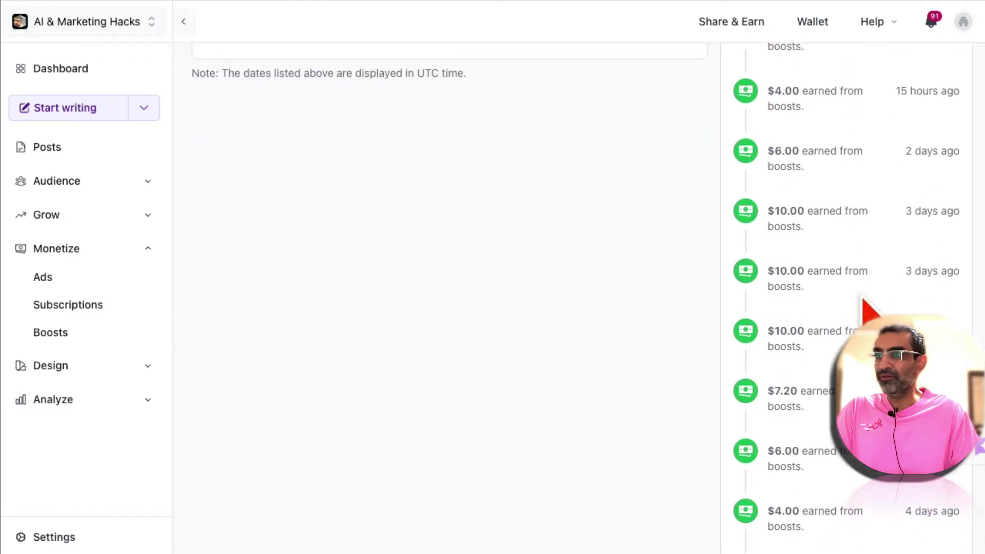
{"action": "left_click_drag", "start_coordinate": [959, 77], "coordinate": [841, 359]}
{"action": "scroll", "coordinate": [841, 345], "scroll_direction": "up", "scroll_amount": 10}
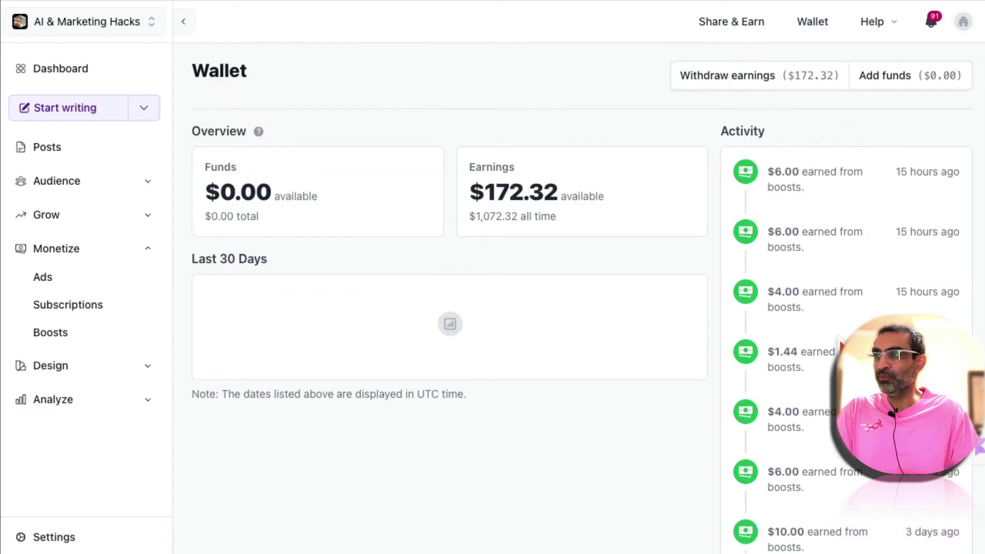
{"action": "left_click", "coordinate": [62, 336]}
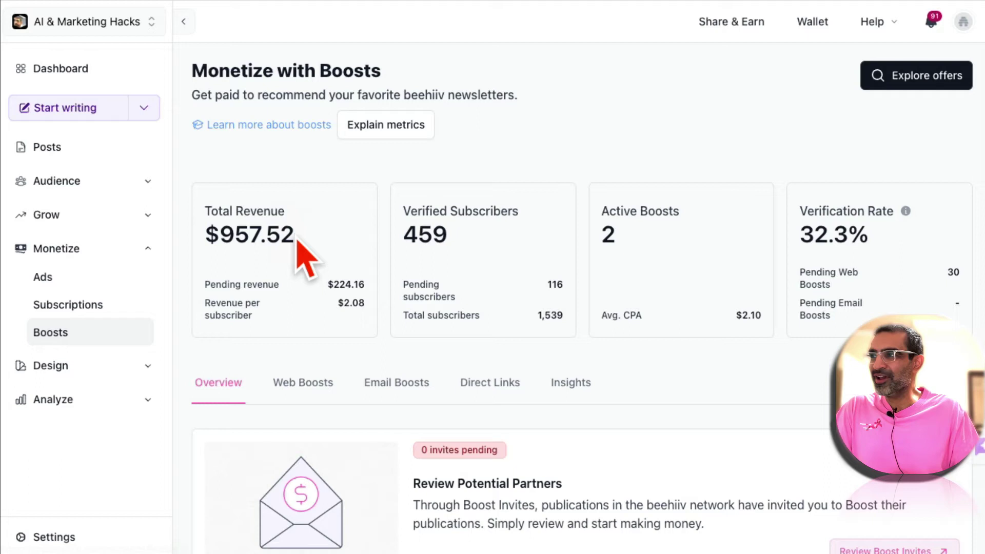
Highlight the $957.52 total revenue and scroll down to the publications table's Publication Name column
{"action": "left_click_drag", "start_coordinate": [295, 236], "coordinate": [226, 239]}
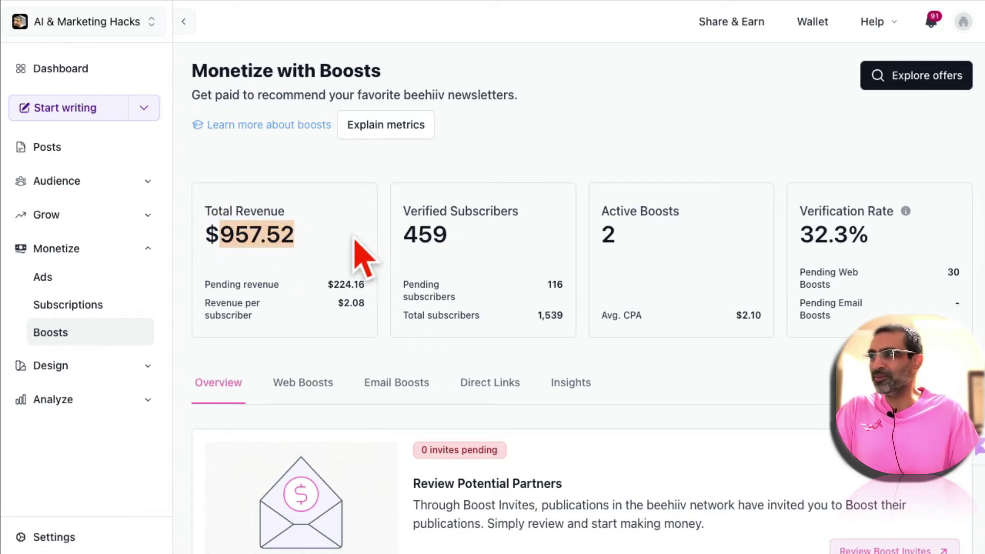
{"action": "left_click", "coordinate": [313, 236]}
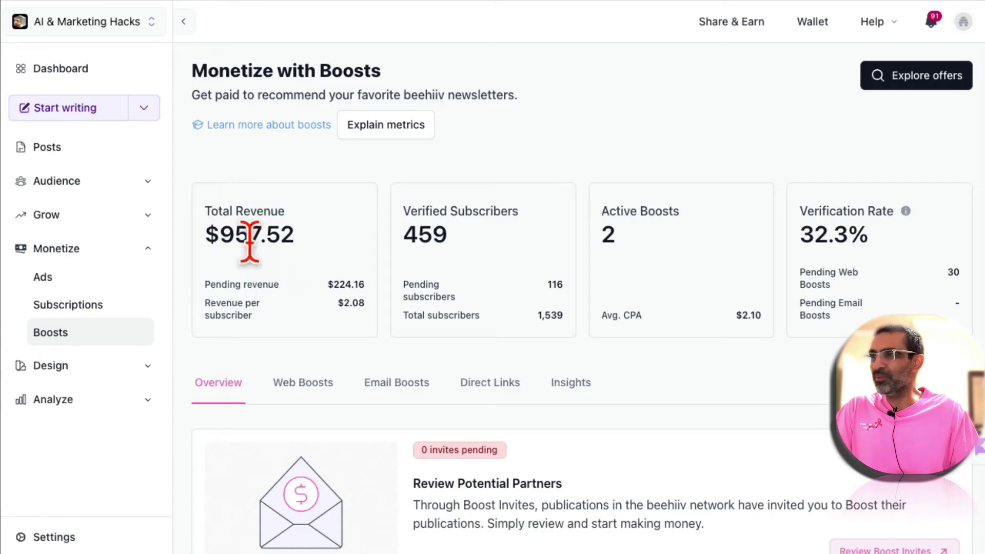
{"action": "scroll", "coordinate": [448, 300], "scroll_direction": "down", "scroll_amount": 6}
{"action": "scroll", "coordinate": [447, 290], "scroll_direction": "down", "scroll_amount": 9}
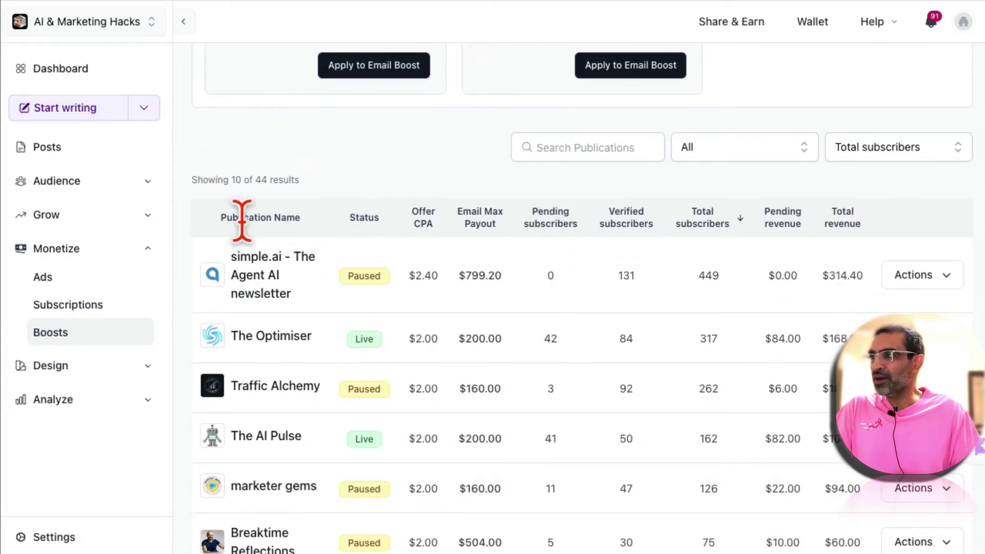
{"action": "left_click_drag", "start_coordinate": [239, 217], "coordinate": [321, 237]}
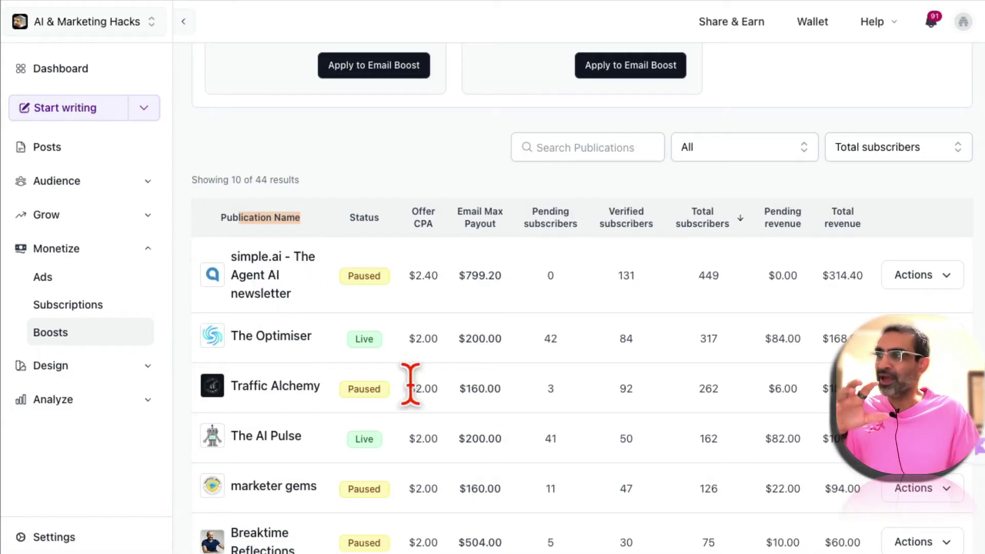
Highlight The Optimiser's $2.00 CPA, 42 pending and 84 verified subscribers, and $168.00 revenue
{"action": "scroll", "coordinate": [636, 377], "scroll_direction": "down", "scroll_amount": 3}
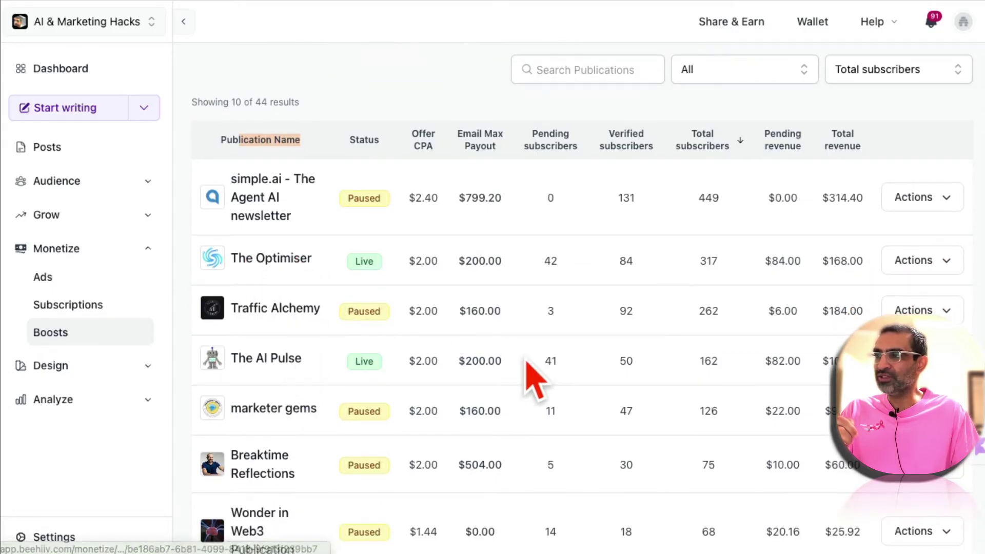
{"action": "left_click_drag", "start_coordinate": [439, 265], "coordinate": [547, 260]}
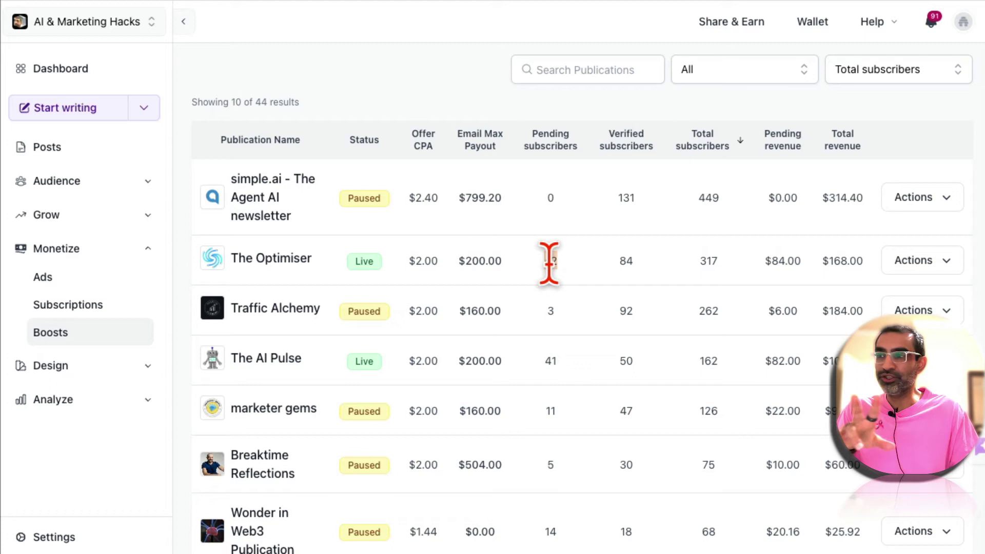
{"action": "double_click", "coordinate": [548, 260]}
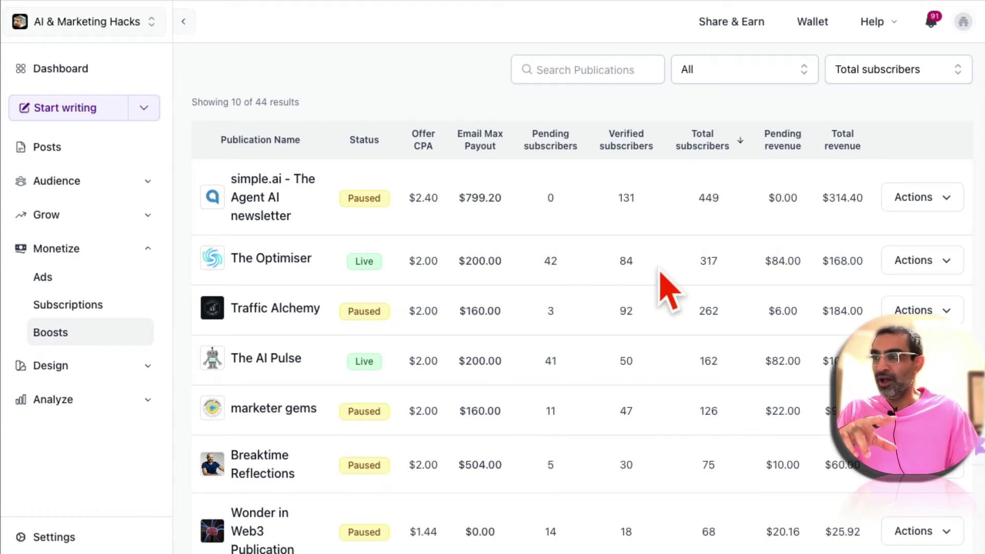
{"action": "double_click", "coordinate": [625, 261]}
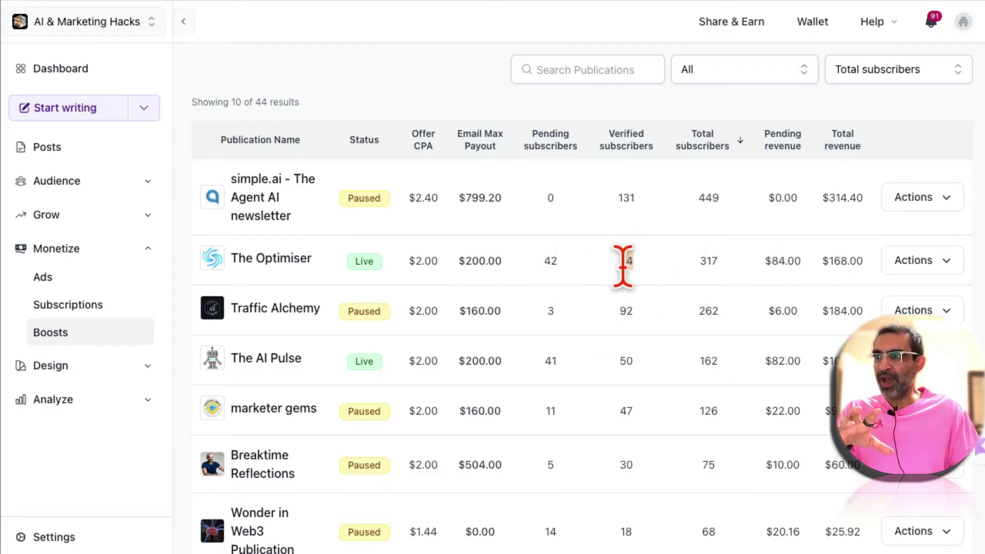
{"action": "left_click_drag", "start_coordinate": [425, 261], "coordinate": [430, 260]}
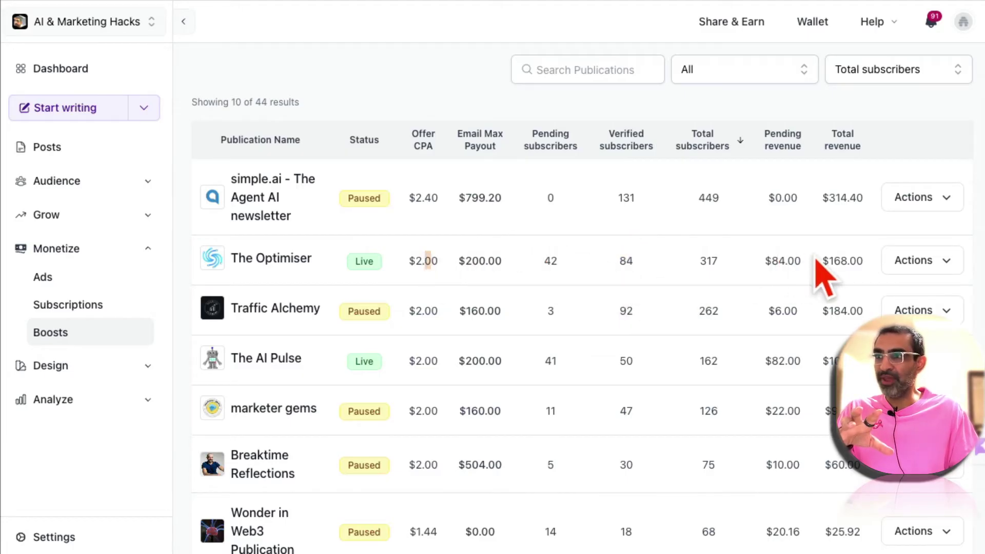
{"action": "left_click_drag", "start_coordinate": [822, 262], "coordinate": [861, 259]}
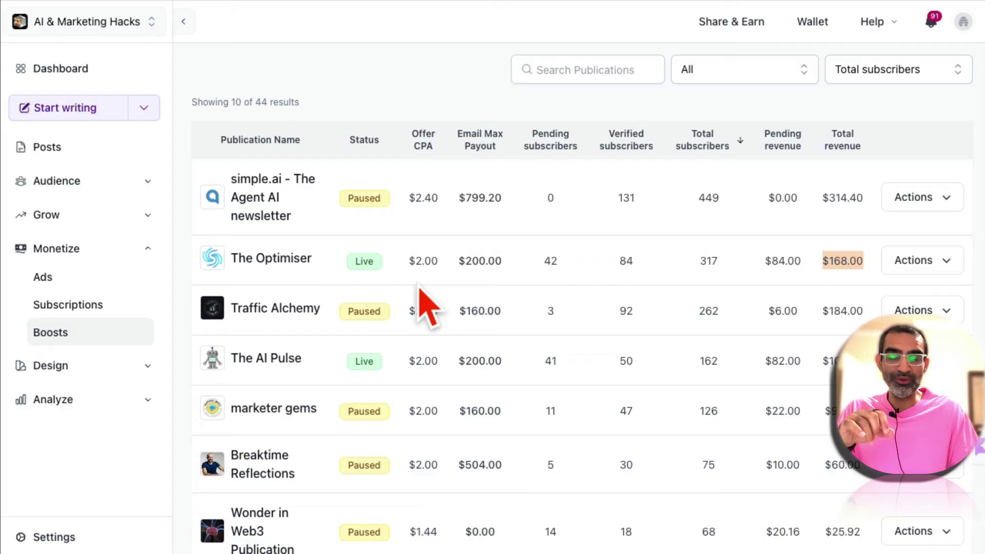
{"action": "scroll", "coordinate": [654, 315], "scroll_direction": "up", "scroll_amount": 10}
{"action": "scroll", "coordinate": [647, 302], "scroll_direction": "up", "scroll_amount": 6}
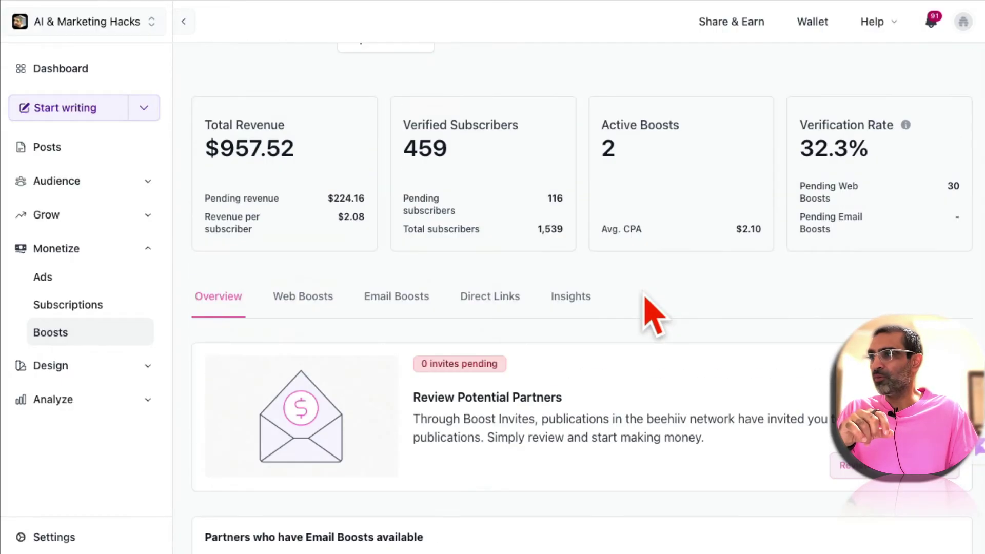
{"action": "double_click", "coordinate": [230, 148]}
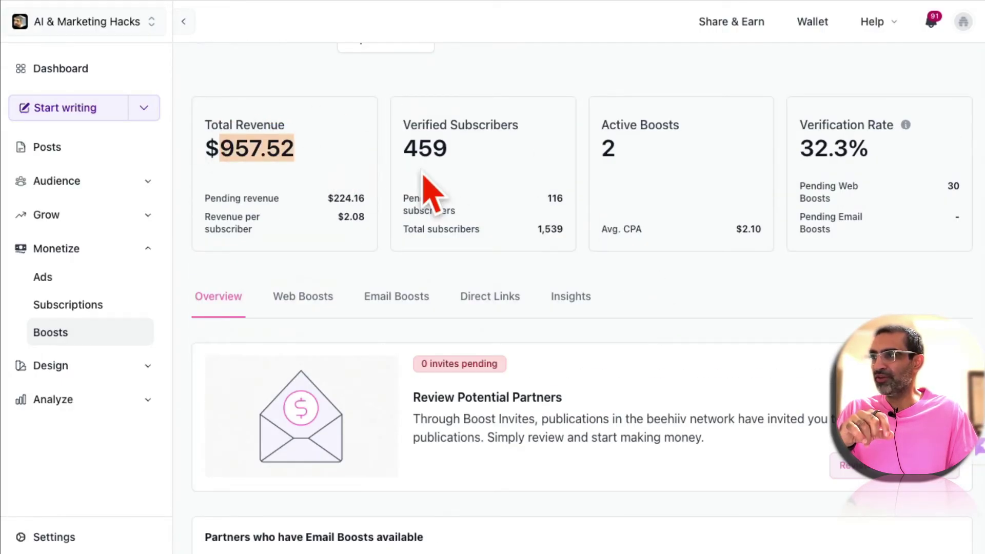
{"action": "double_click", "coordinate": [423, 149]}
{"action": "double_click", "coordinate": [608, 149]}
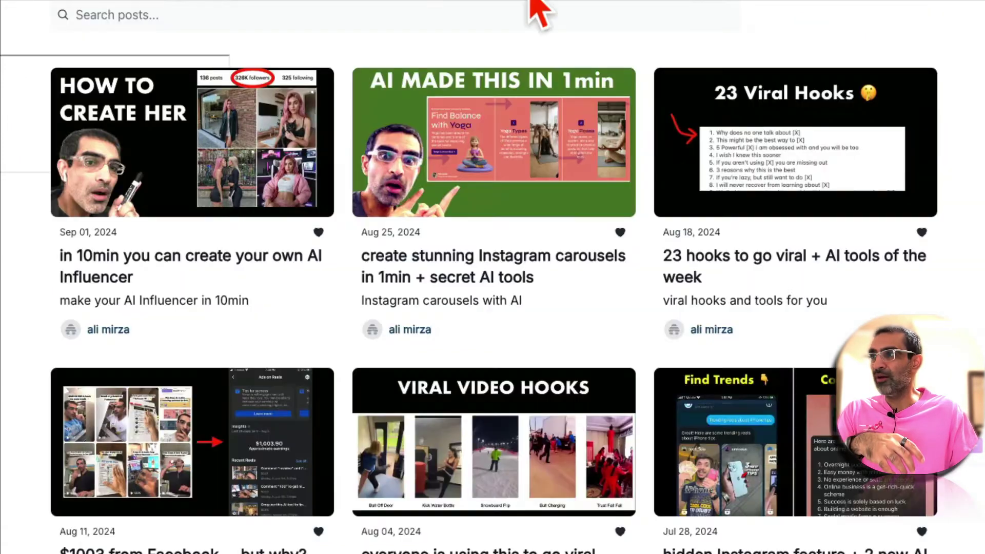
{"action": "scroll", "coordinate": [480, 280], "scroll_direction": "up", "scroll_amount": 10}
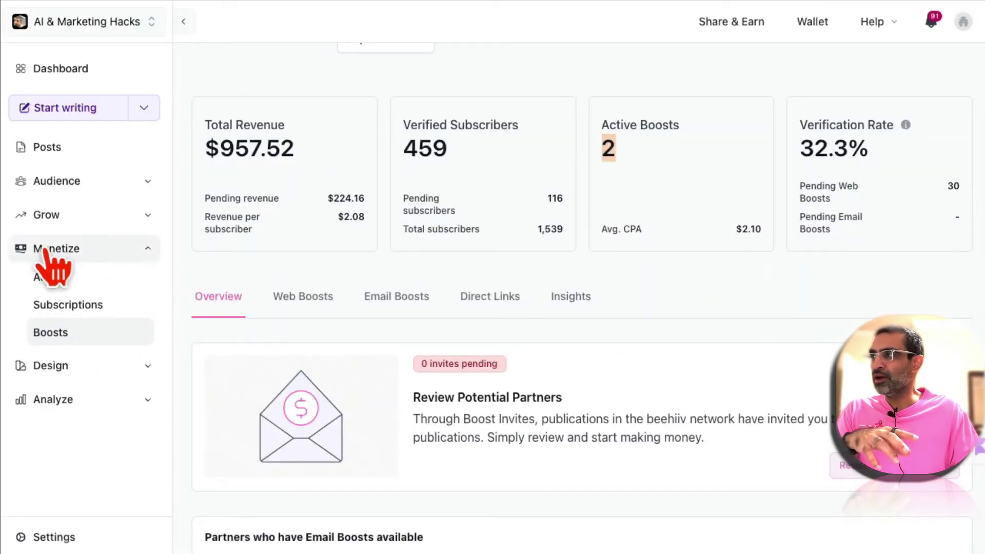
{"action": "scroll", "coordinate": [582, 298], "scroll_direction": "up", "scroll_amount": 3}
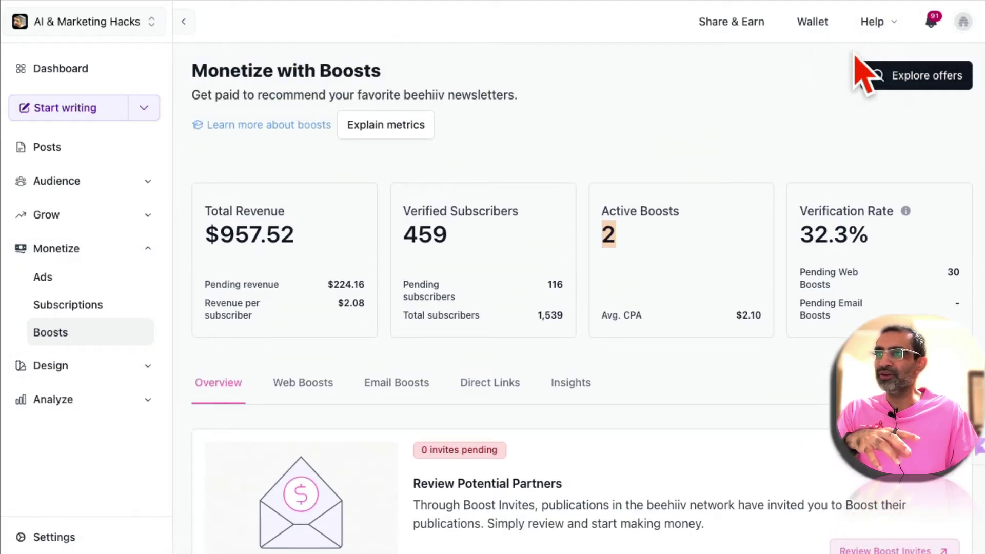
Open the Boosts Marketplace via Explore offers and scroll through offers like Study Hall Sampler
{"action": "left_click", "coordinate": [903, 82]}
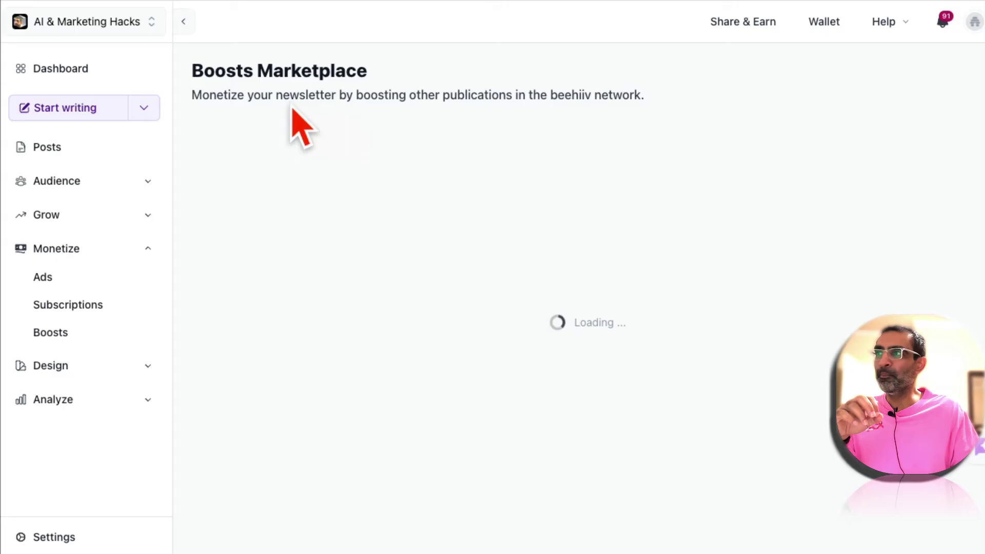
{"action": "triple_click", "coordinate": [251, 69]}
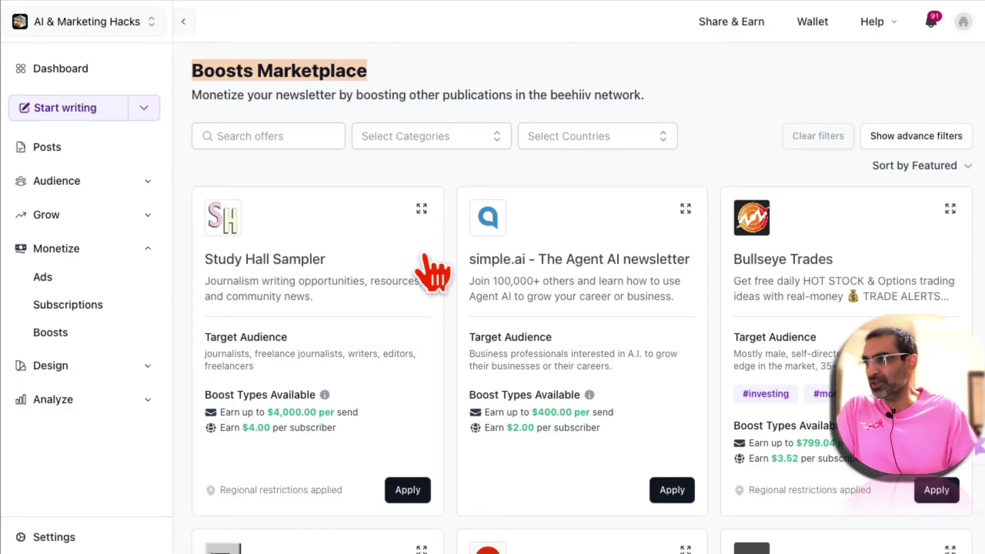
{"action": "scroll", "coordinate": [536, 254], "scroll_direction": "down", "scroll_amount": 1}
{"action": "scroll", "coordinate": [536, 254], "scroll_direction": "up", "scroll_amount": 1}
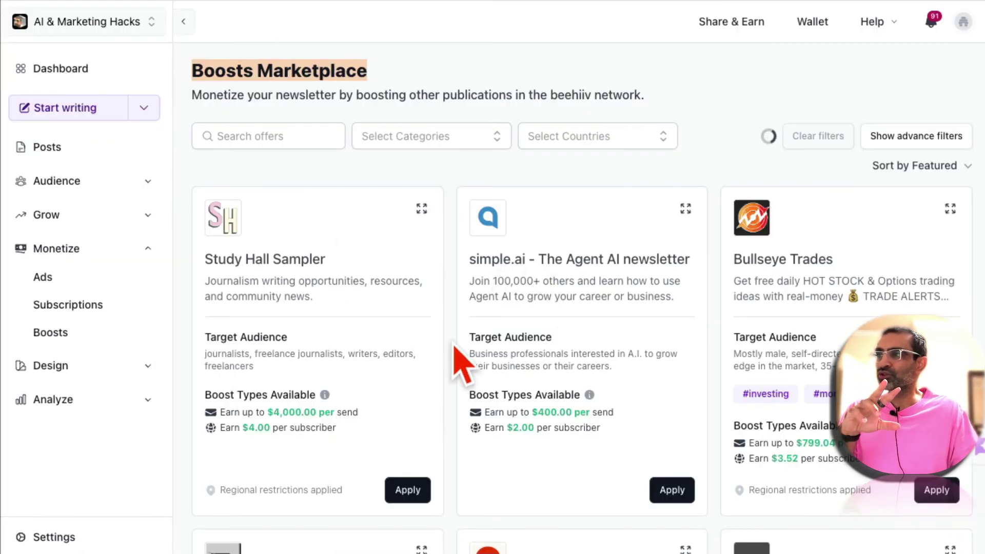
{"action": "scroll", "coordinate": [513, 323], "scroll_direction": "down", "scroll_amount": 10}
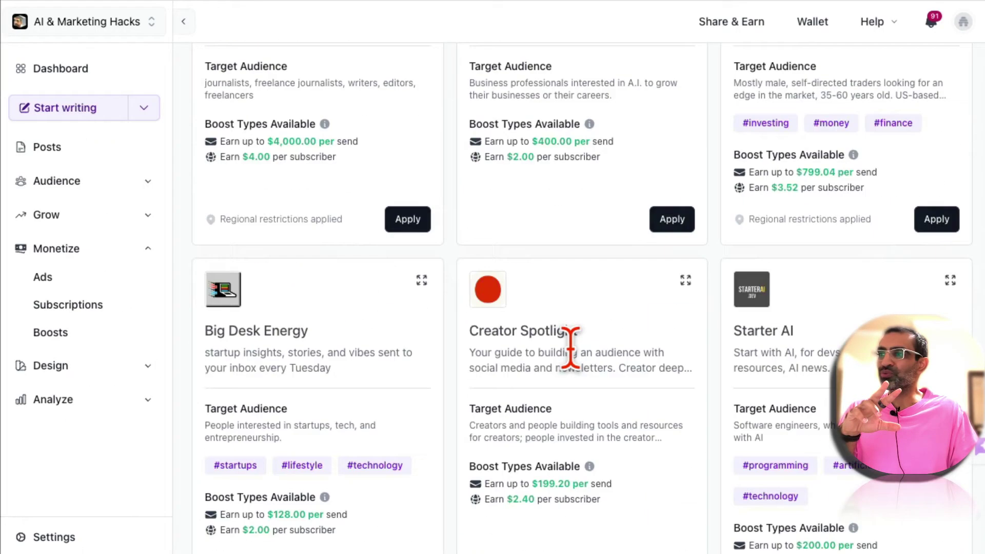
{"action": "scroll", "coordinate": [487, 301], "scroll_direction": "down", "scroll_amount": 5}
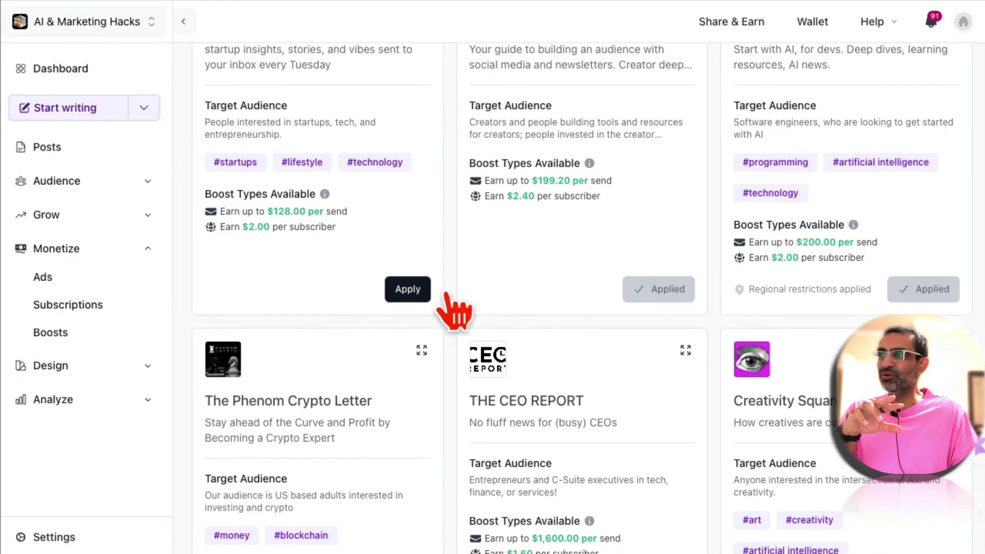
{"action": "scroll", "coordinate": [361, 333], "scroll_direction": "down", "scroll_amount": 10}
{"action": "scroll", "coordinate": [564, 241], "scroll_direction": "up", "scroll_amount": 1}
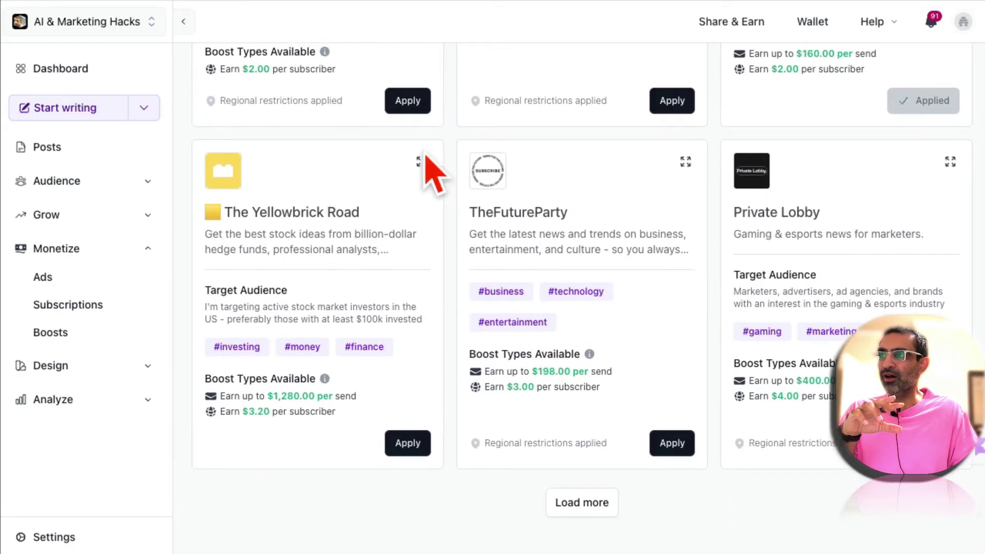
{"action": "scroll", "coordinate": [663, 245], "scroll_direction": "down", "scroll_amount": 1}
{"action": "scroll", "coordinate": [675, 263], "scroll_direction": "up", "scroll_amount": 20}
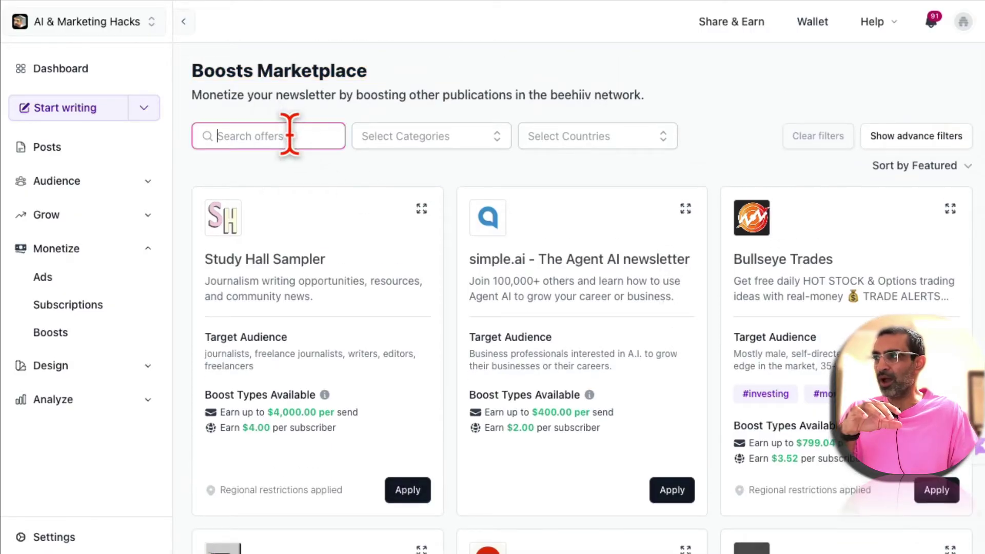
Tick Artificial Intelligence in the Select Categories filter and close the list
{"action": "left_click", "coordinate": [431, 136]}
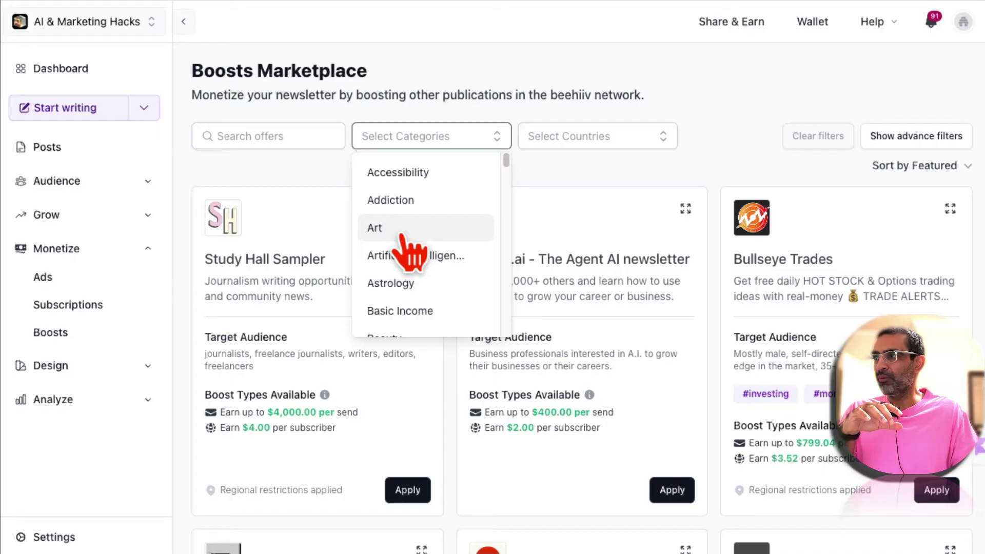
{"action": "left_click", "coordinate": [413, 256]}
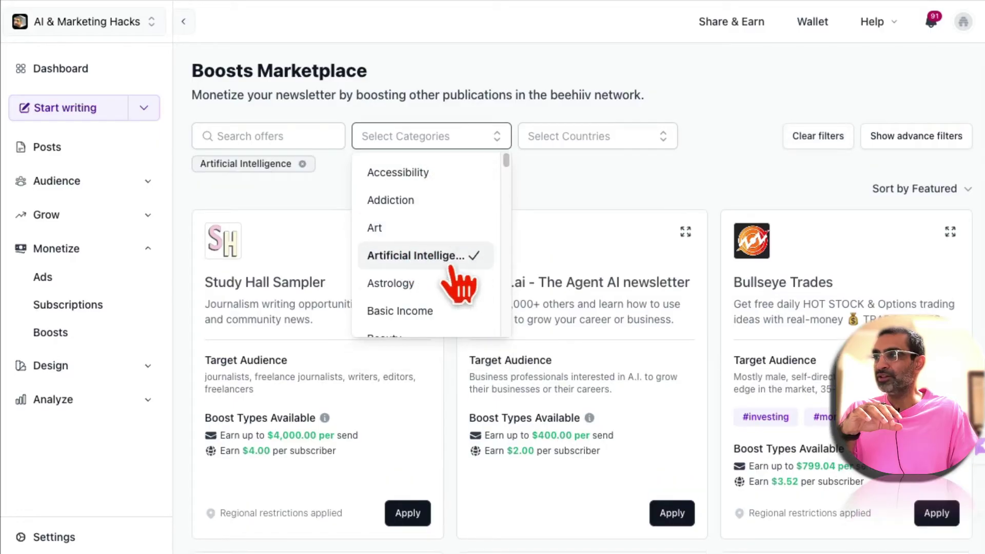
{"action": "scroll", "coordinate": [455, 218], "scroll_direction": "down", "scroll_amount": 8}
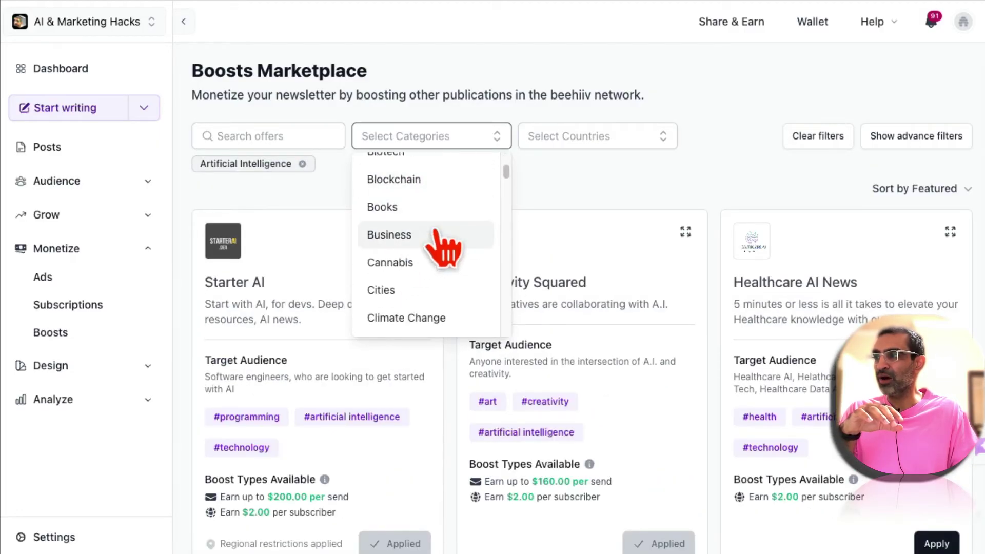
{"action": "scroll", "coordinate": [436, 234], "scroll_direction": "down", "scroll_amount": 3}
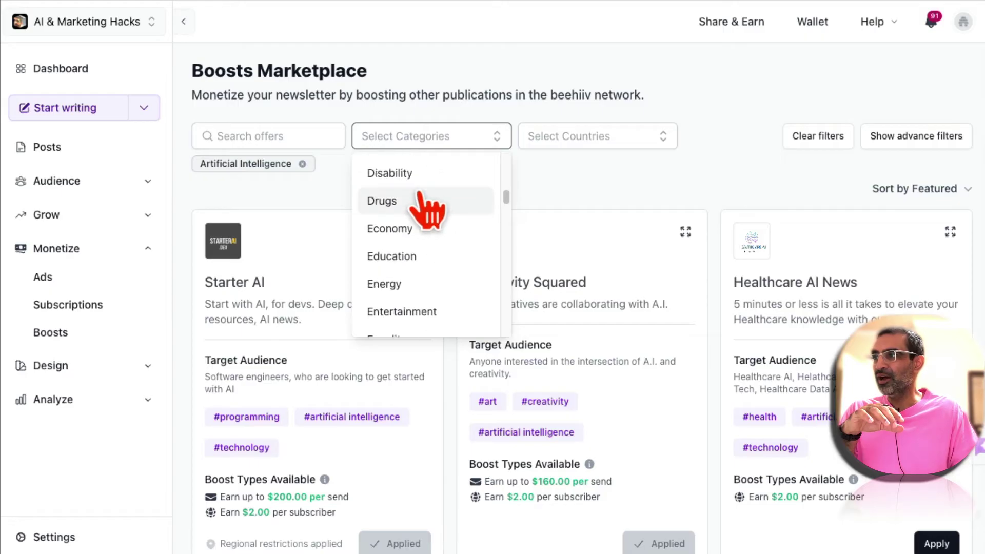
{"action": "scroll", "coordinate": [433, 280], "scroll_direction": "down", "scroll_amount": 4}
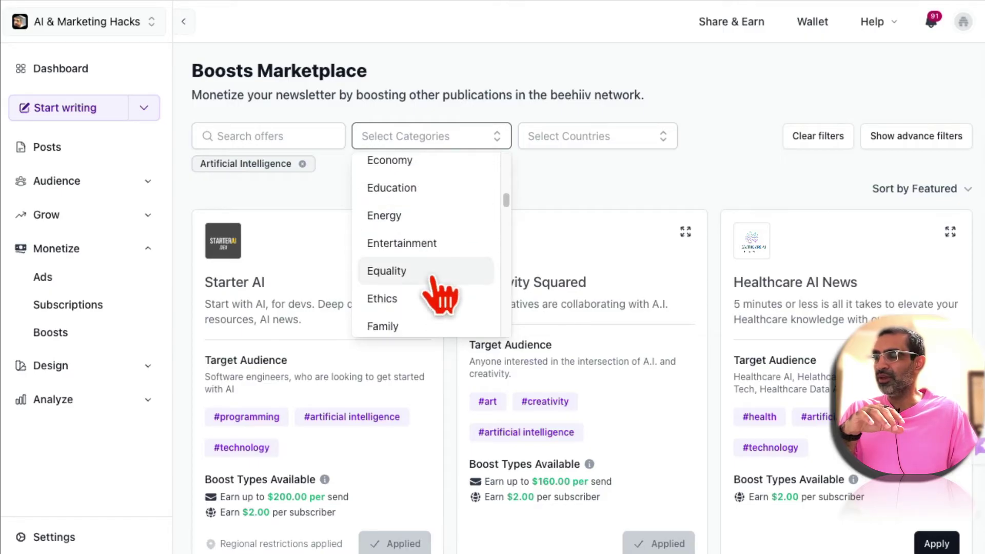
{"action": "left_click", "coordinate": [574, 203]}
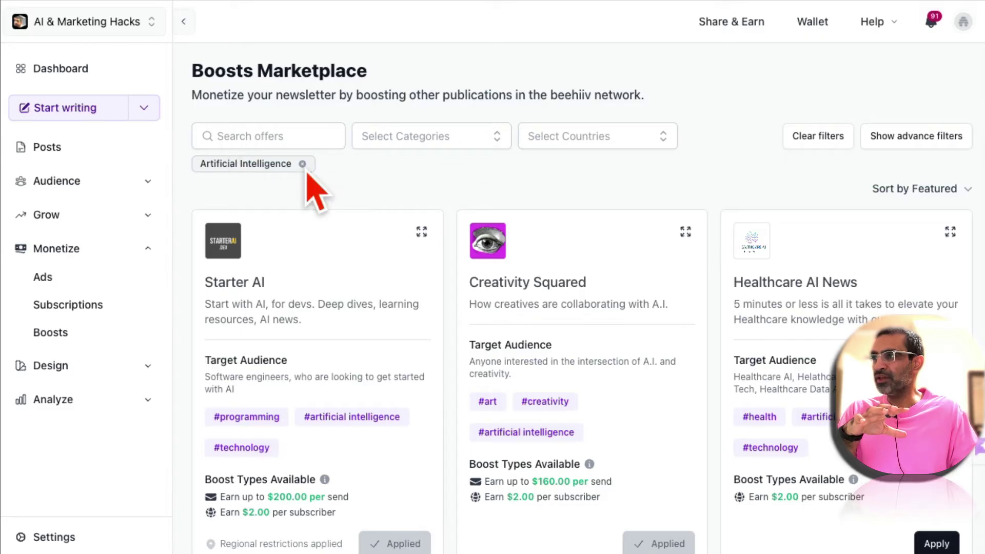
Check the country filter without choosing one, then scroll through the AI offers like Starter AI
{"action": "left_click", "coordinate": [617, 136]}
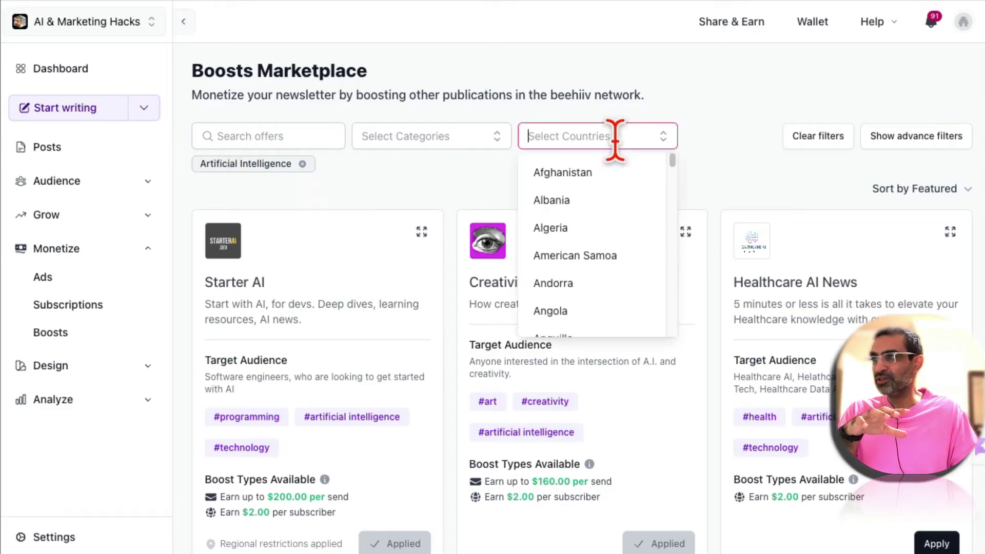
{"action": "left_click", "coordinate": [744, 178]}
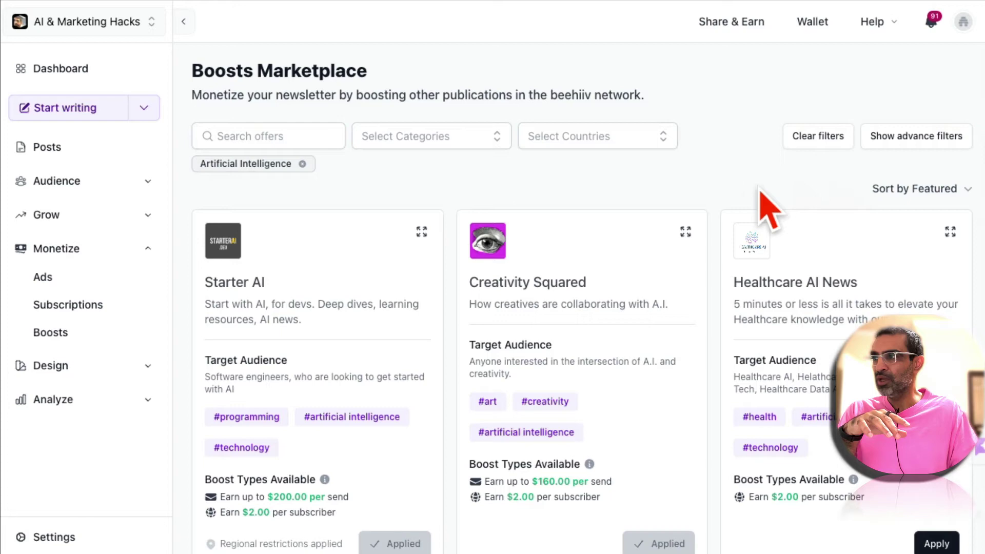
{"action": "scroll", "coordinate": [670, 205], "scroll_direction": "down", "scroll_amount": 1}
{"action": "scroll", "coordinate": [446, 277], "scroll_direction": "down", "scroll_amount": 5}
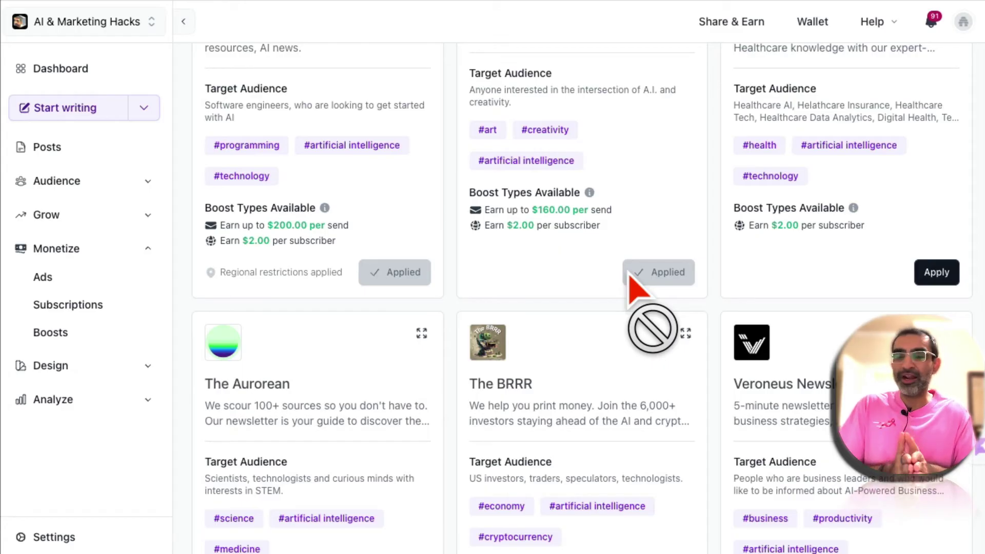
{"action": "scroll", "coordinate": [636, 287], "scroll_direction": "down", "scroll_amount": 5}
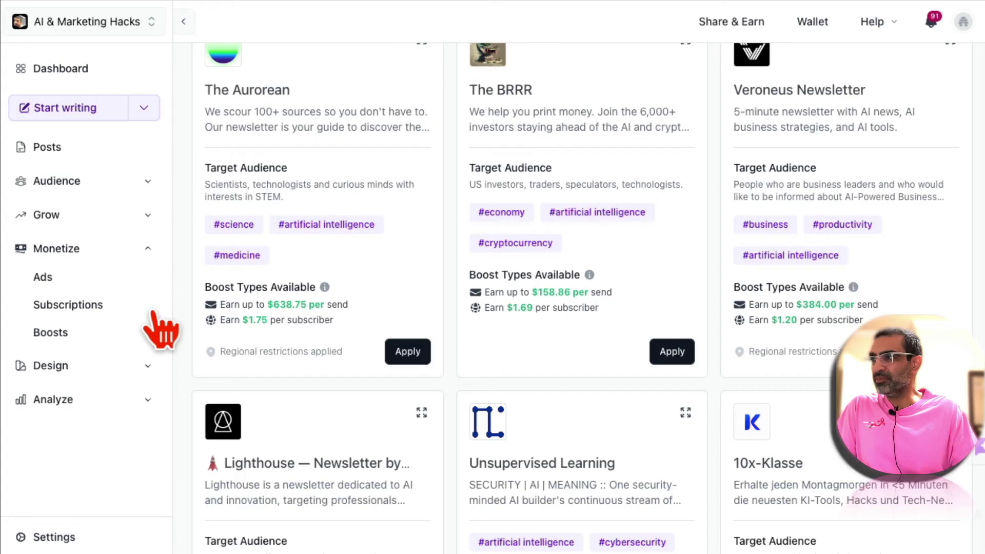
{"action": "scroll", "coordinate": [308, 376], "scroll_direction": "up", "scroll_amount": 10}
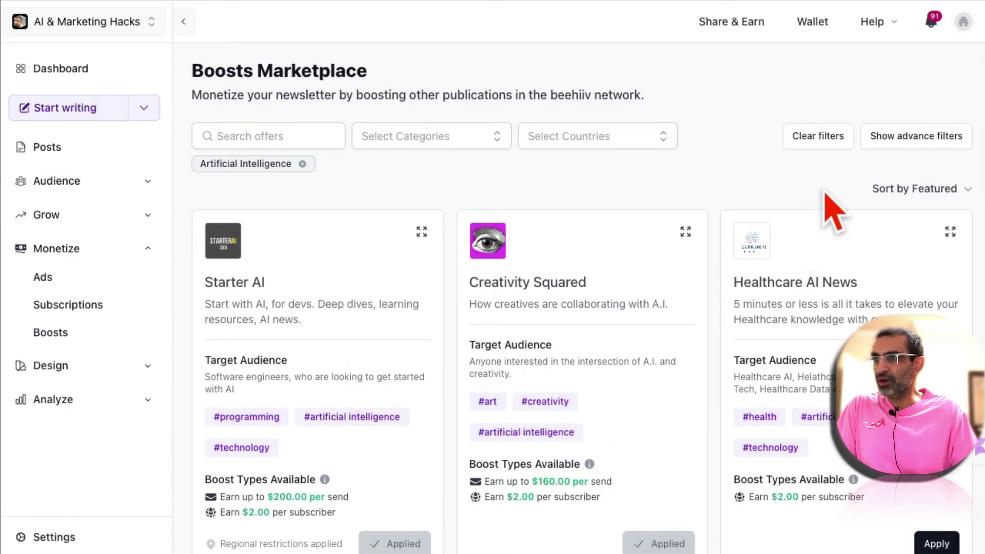
Sort the AI offers by Highest Payout and highlight The Viral Digest's $3.20 per-subscriber rate
{"action": "left_click", "coordinate": [893, 190]}
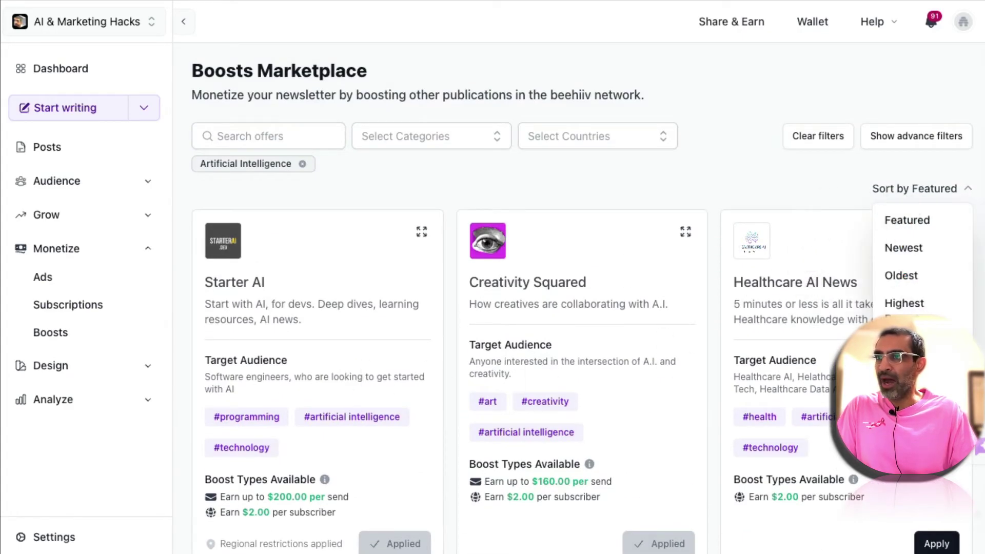
{"action": "left_click", "coordinate": [905, 304]}
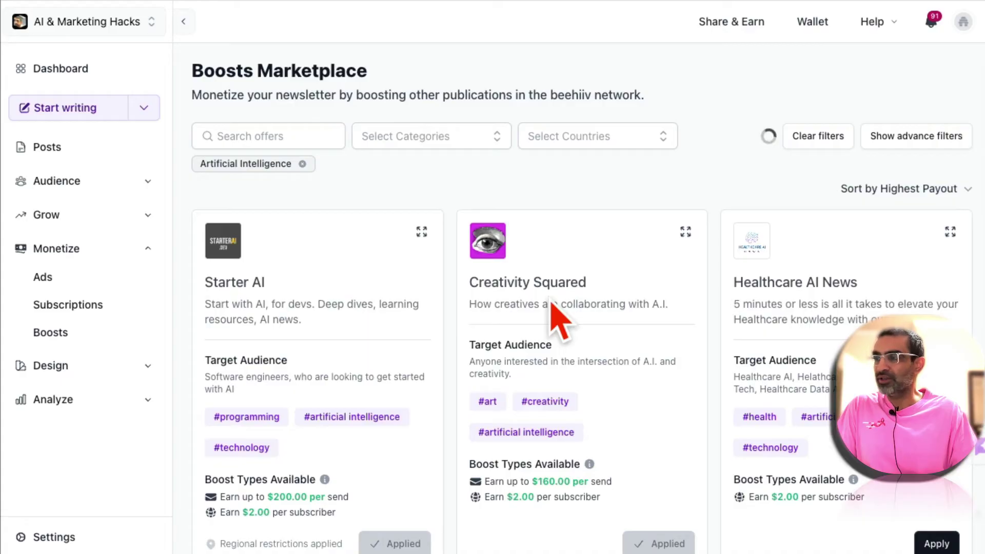
{"action": "scroll", "coordinate": [557, 318], "scroll_direction": "down", "scroll_amount": 3}
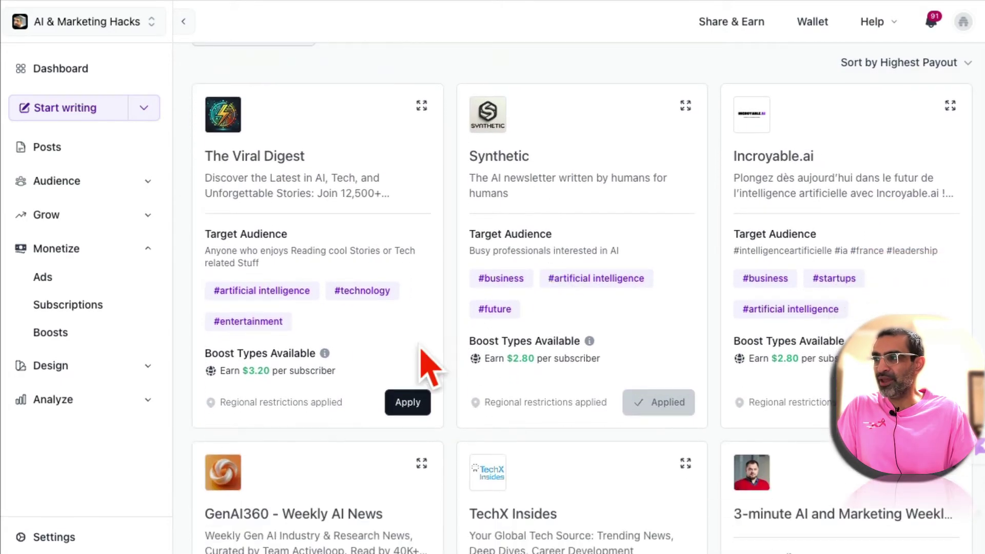
{"action": "left_click_drag", "start_coordinate": [240, 370], "coordinate": [337, 371]}
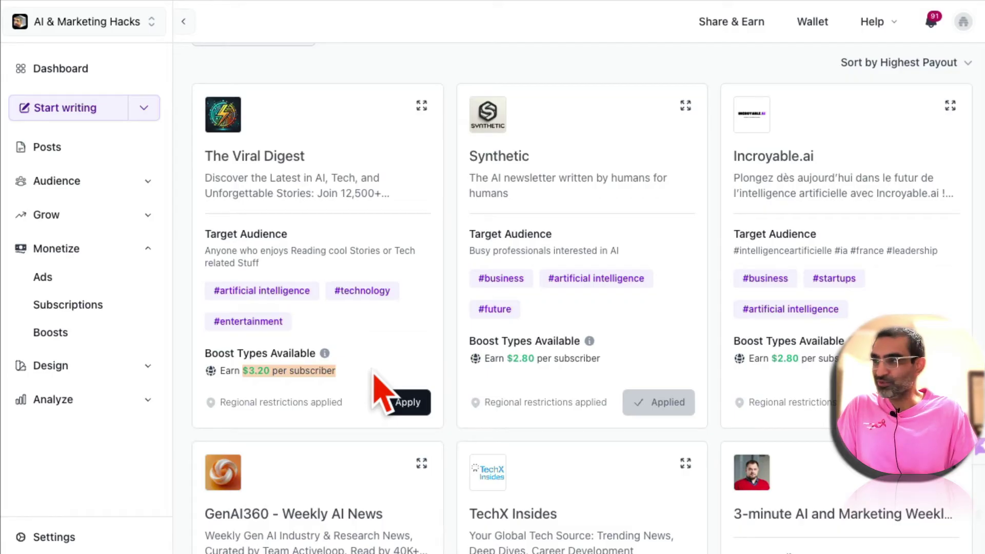
{"action": "scroll", "coordinate": [374, 376], "scroll_direction": "down", "scroll_amount": 1}
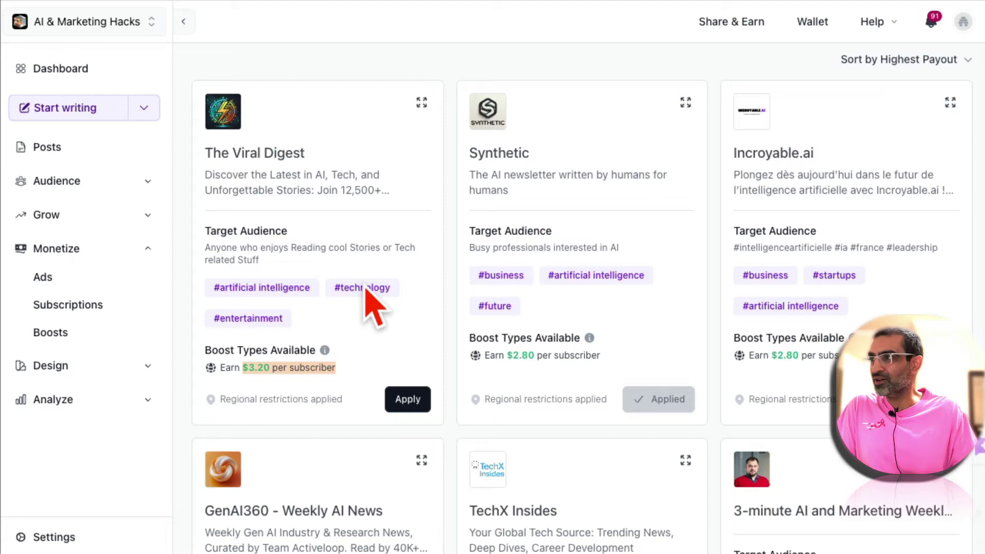
{"action": "scroll", "coordinate": [280, 396], "scroll_direction": "down", "scroll_amount": 3}
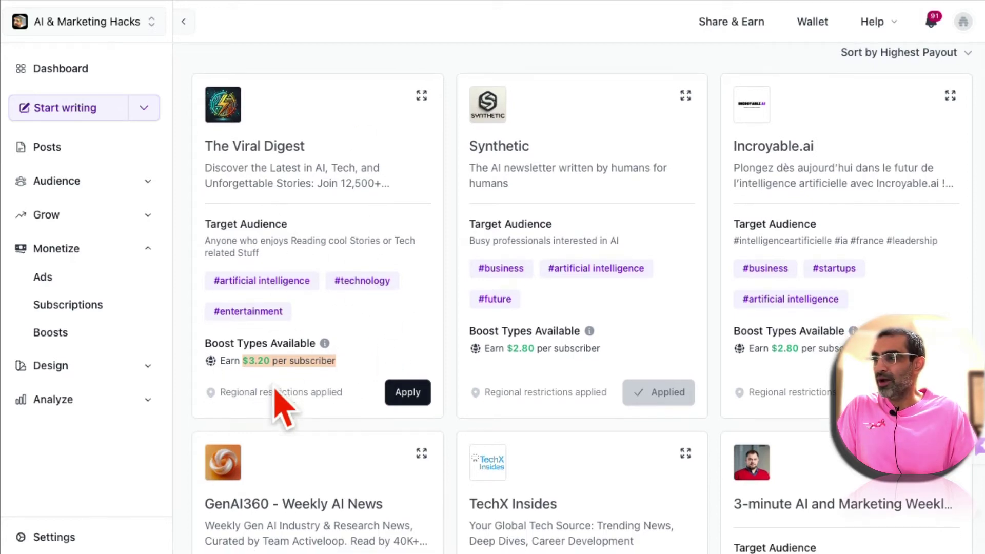
{"action": "left_click", "coordinate": [404, 349]}
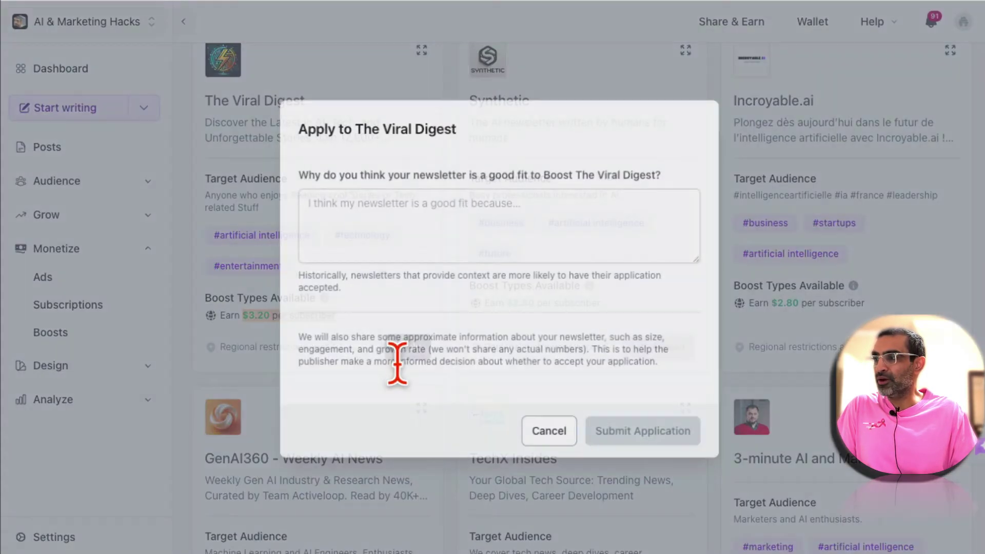
{"action": "left_click", "coordinate": [392, 208]}
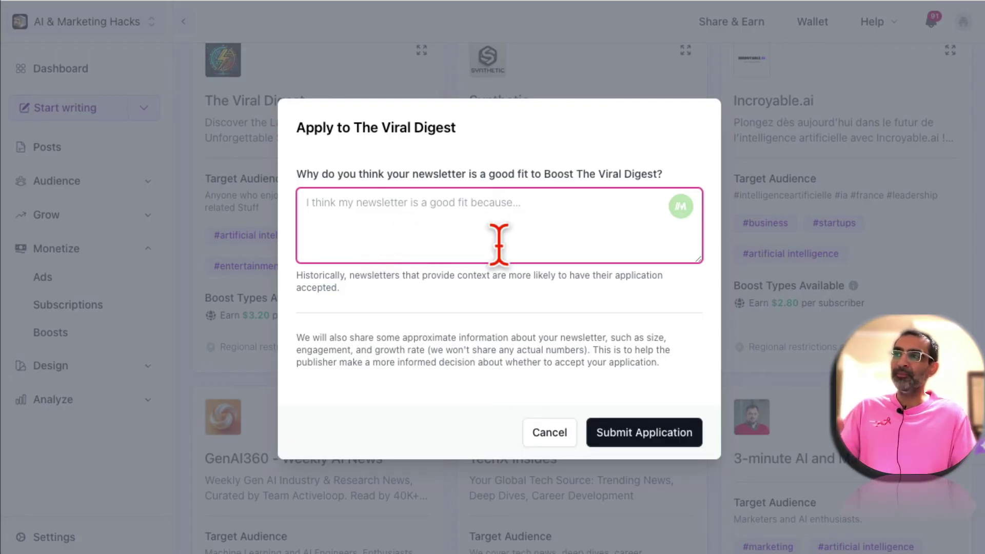
{"action": "left_click", "coordinate": [334, 275]}
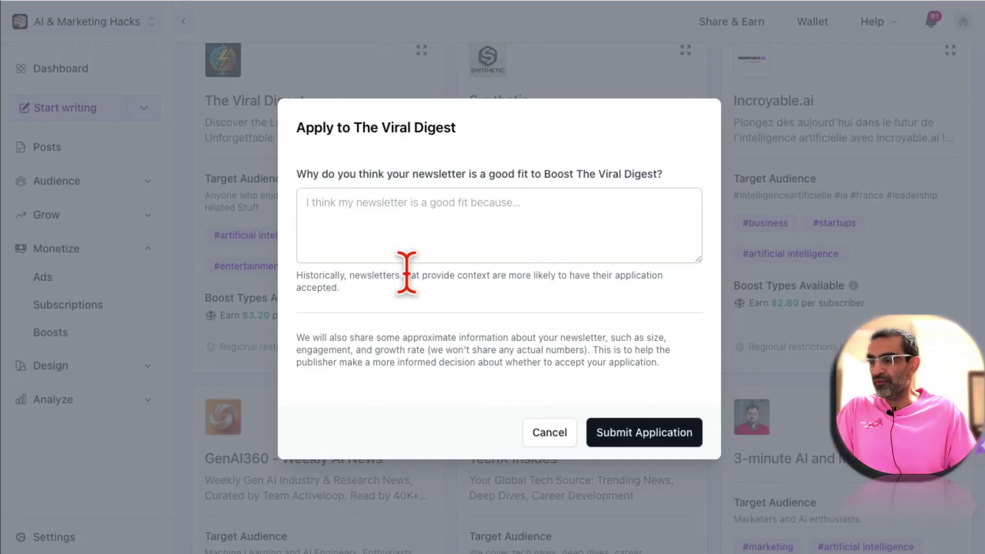
{"action": "left_click_drag", "start_coordinate": [405, 275], "coordinate": [499, 276]}
{"action": "left_click", "coordinate": [535, 307]}
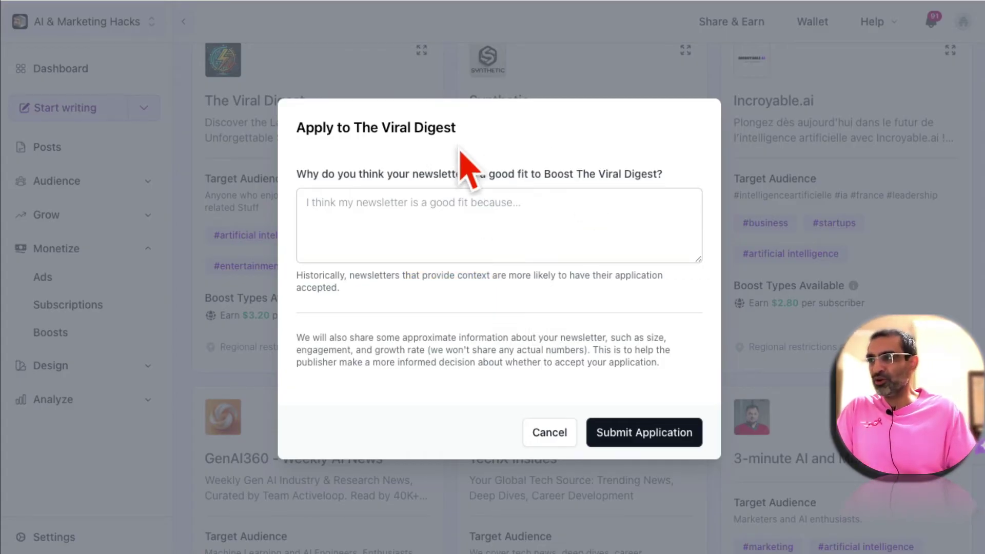
{"action": "left_click_drag", "start_coordinate": [353, 126], "coordinate": [478, 132]}
{"action": "left_click", "coordinate": [490, 148]}
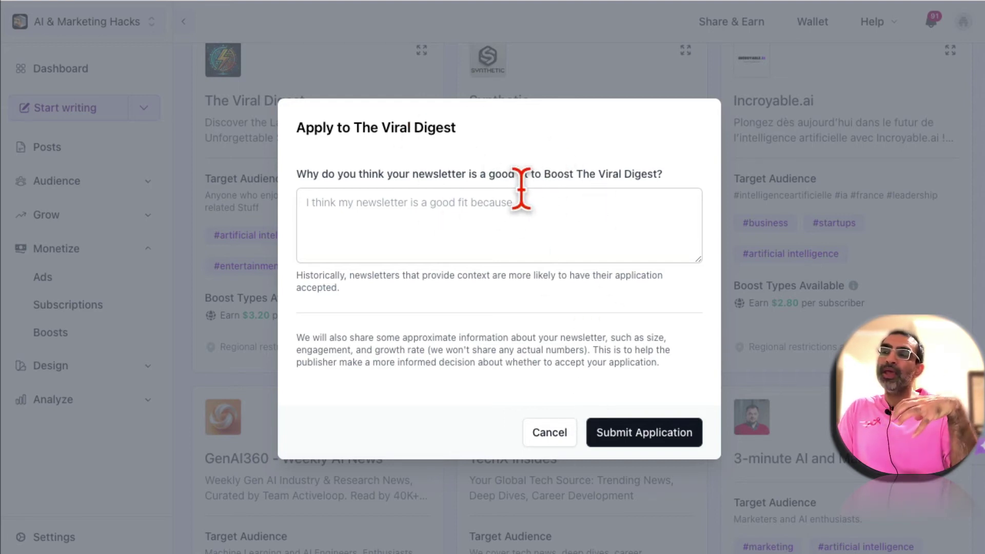
{"action": "left_click", "coordinate": [504, 204]}
{"action": "left_click", "coordinate": [547, 433]}
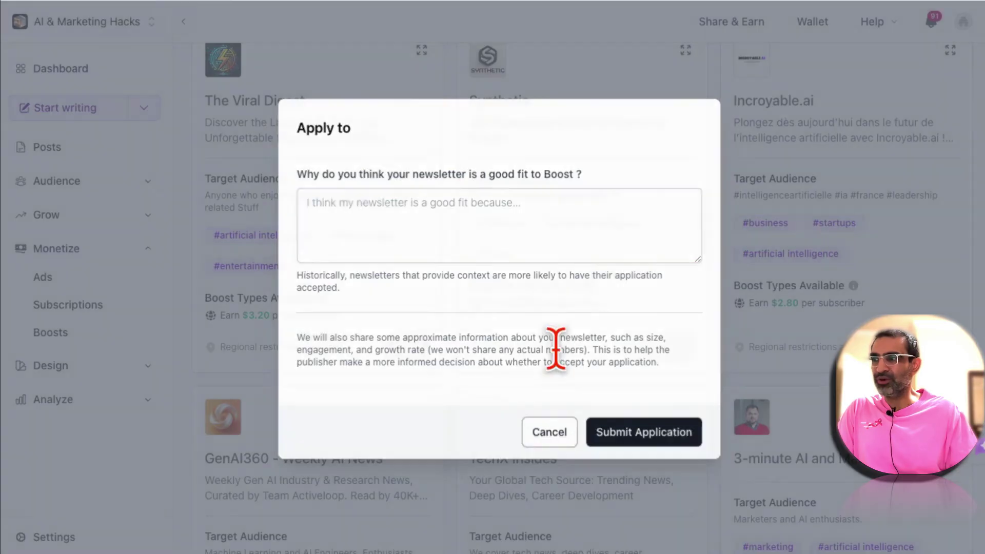
{"action": "scroll", "coordinate": [590, 282], "scroll_direction": "down", "scroll_amount": 6}
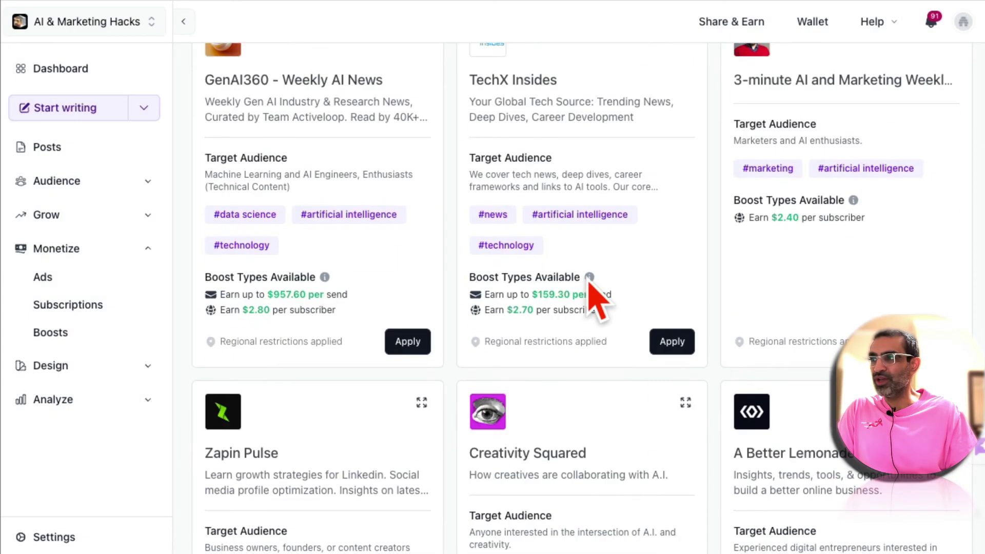
{"action": "left_click", "coordinate": [406, 340]}
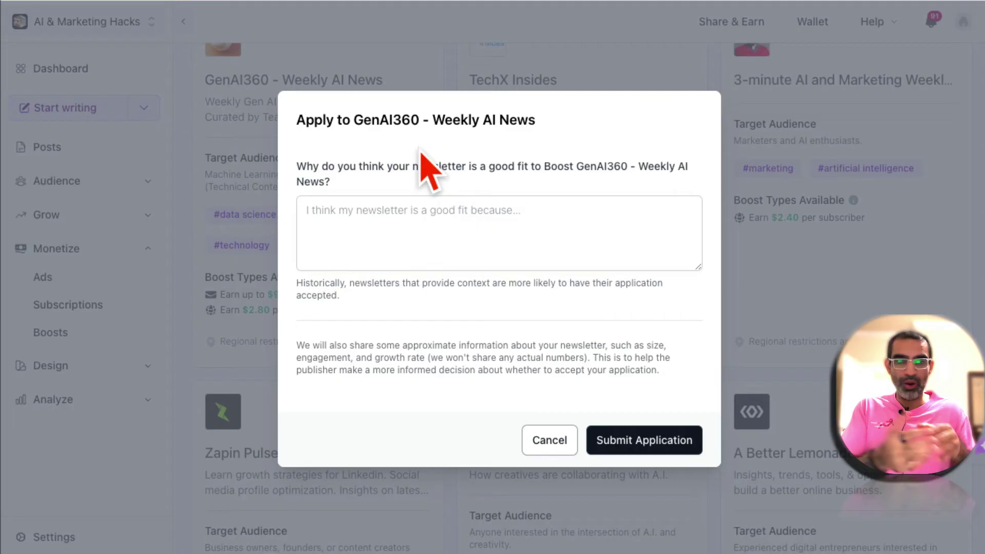
{"action": "left_click", "coordinate": [468, 213]}
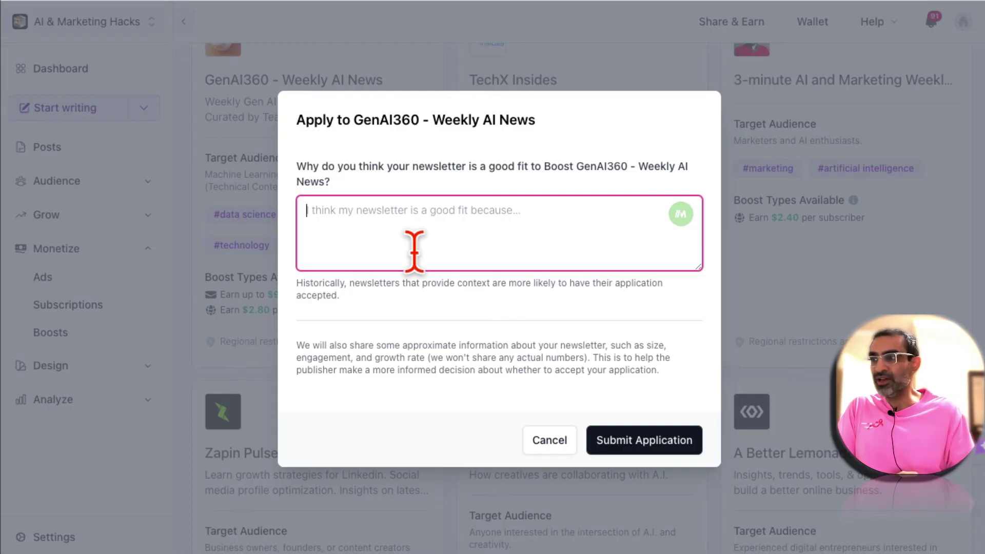
{"action": "left_click", "coordinate": [550, 442]}
{"action": "scroll", "coordinate": [602, 338], "scroll_direction": "down", "scroll_amount": 5}
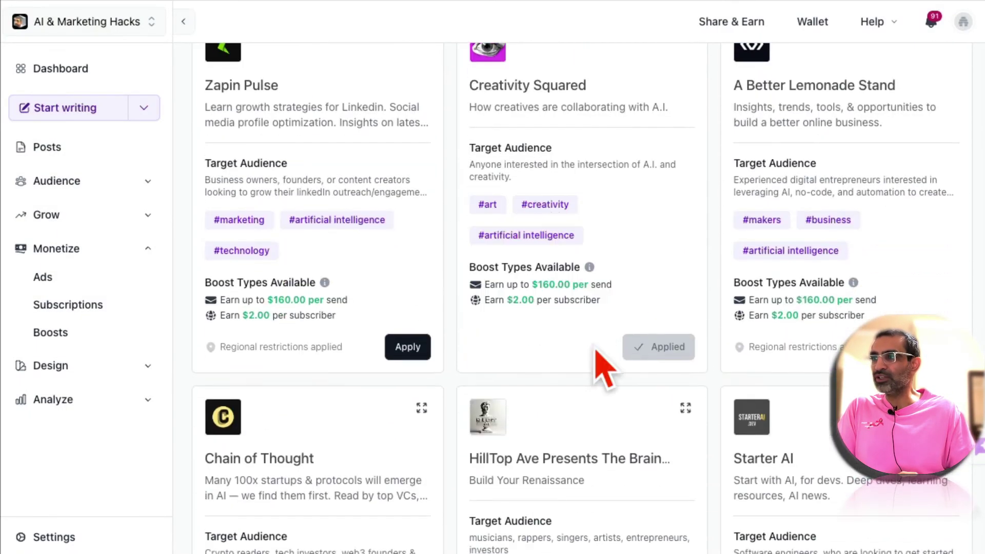
{"action": "left_click", "coordinate": [409, 348]}
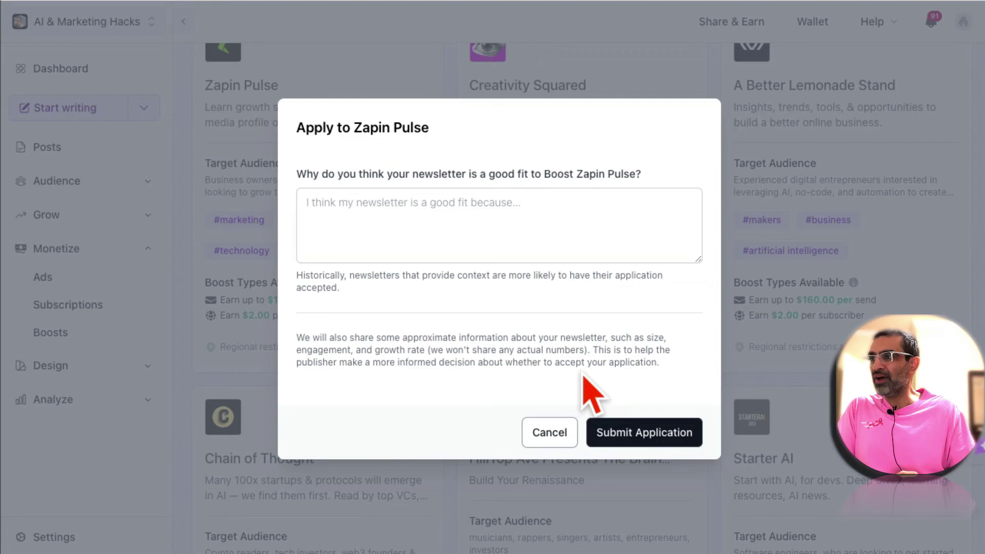
{"action": "left_click_drag", "start_coordinate": [413, 350], "coordinate": [510, 417]}
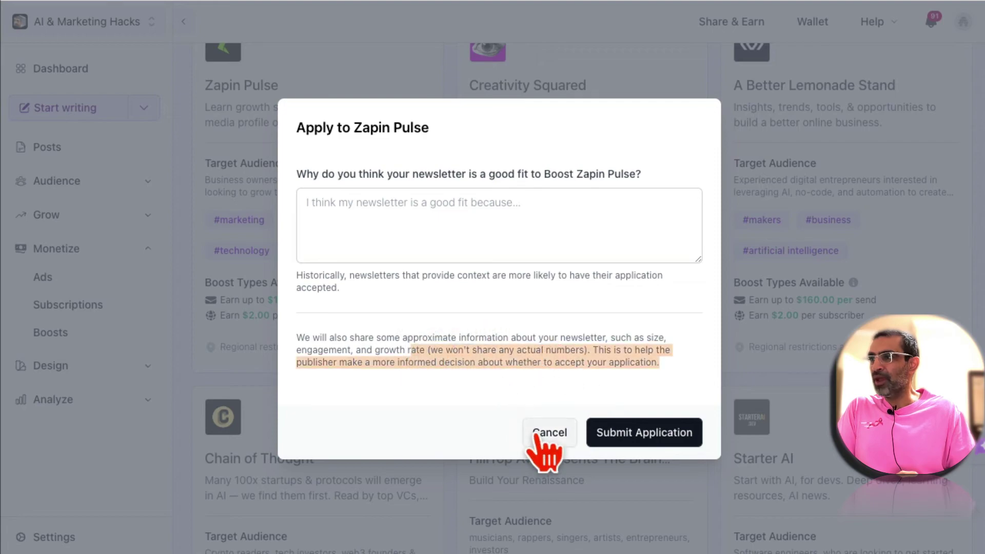
{"action": "left_click", "coordinate": [538, 434]}
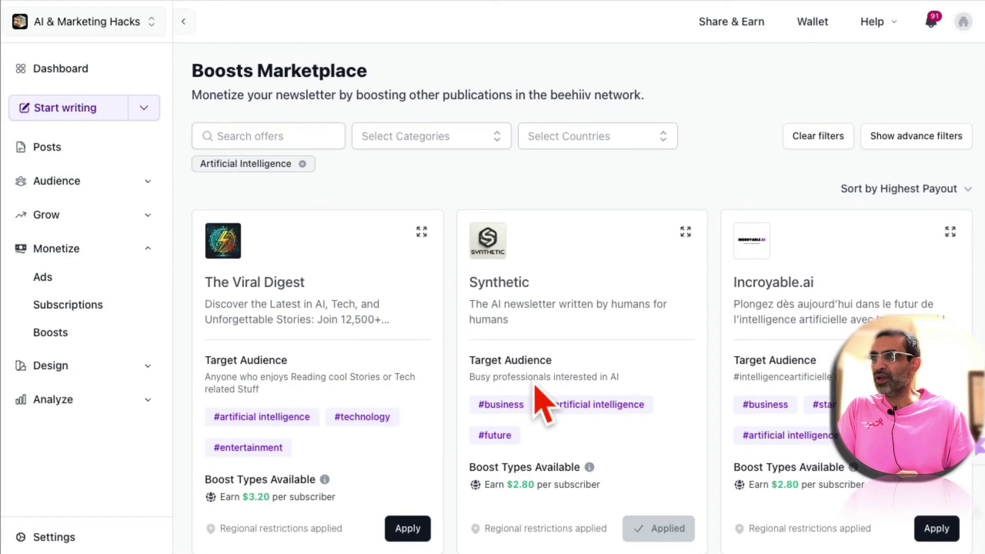
Review the Boosts overview's partner table: The AI Pulse and The Optimiser, each up to $200.00 per send
{"action": "scroll", "coordinate": [532, 378], "scroll_direction": "down", "scroll_amount": 5}
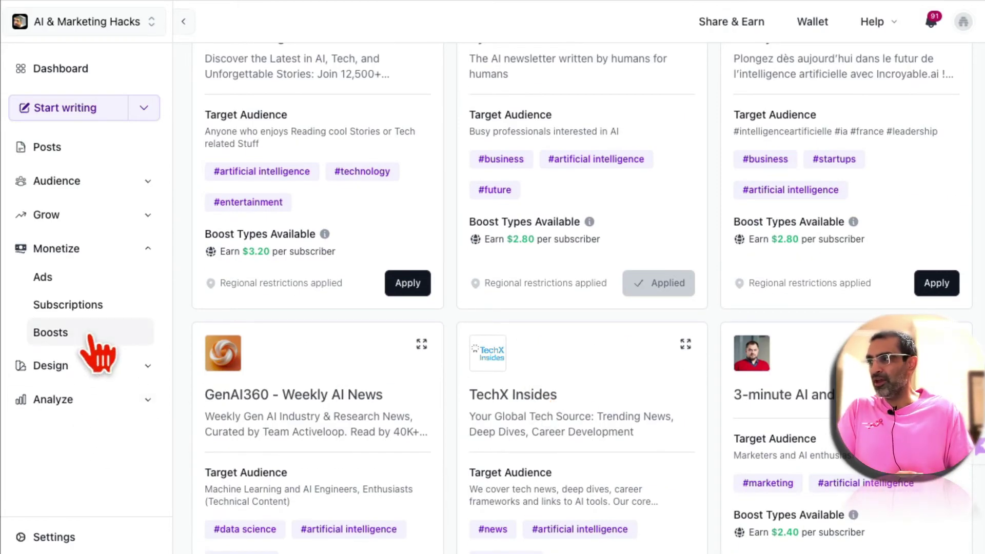
{"action": "left_click", "coordinate": [54, 332]}
{"action": "scroll", "coordinate": [769, 374], "scroll_direction": "down", "scroll_amount": 12}
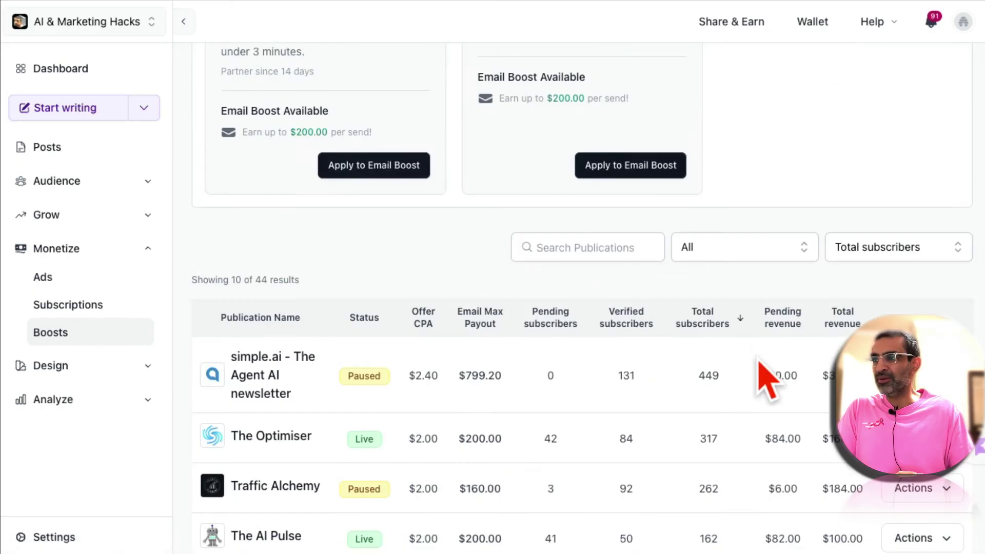
{"action": "scroll", "coordinate": [533, 343], "scroll_direction": "down", "scroll_amount": 3}
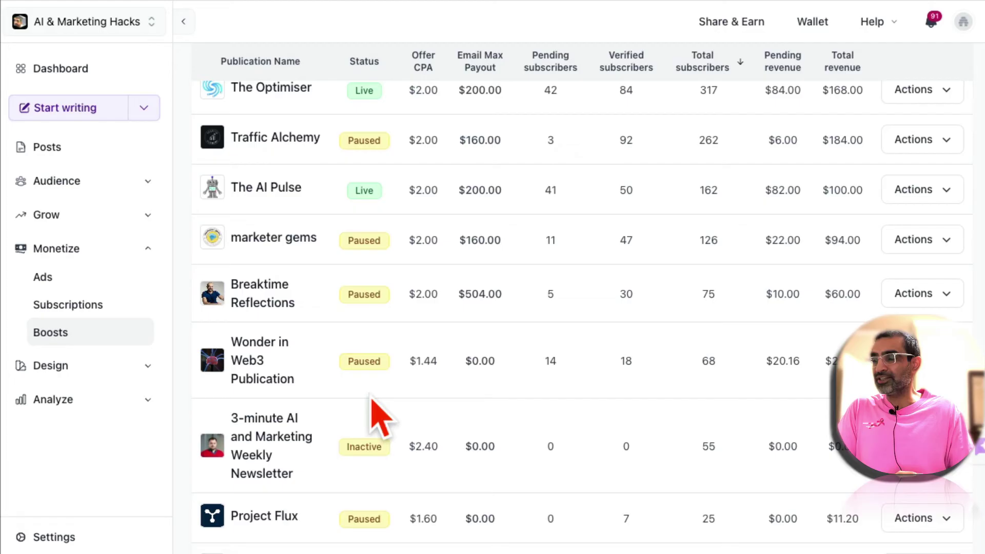
{"action": "scroll", "coordinate": [423, 425], "scroll_direction": "down", "scroll_amount": 3}
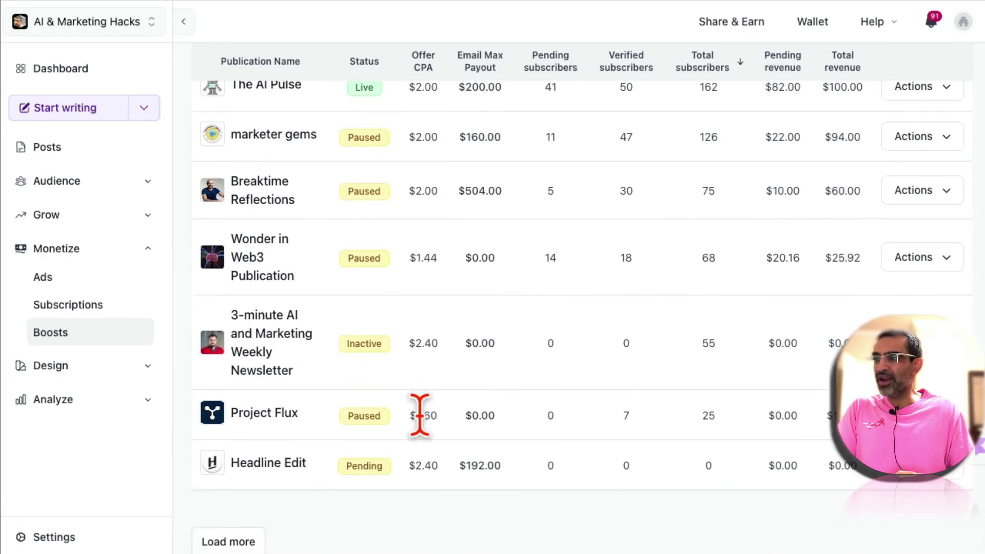
{"action": "scroll", "coordinate": [779, 436], "scroll_direction": "up", "scroll_amount": 4}
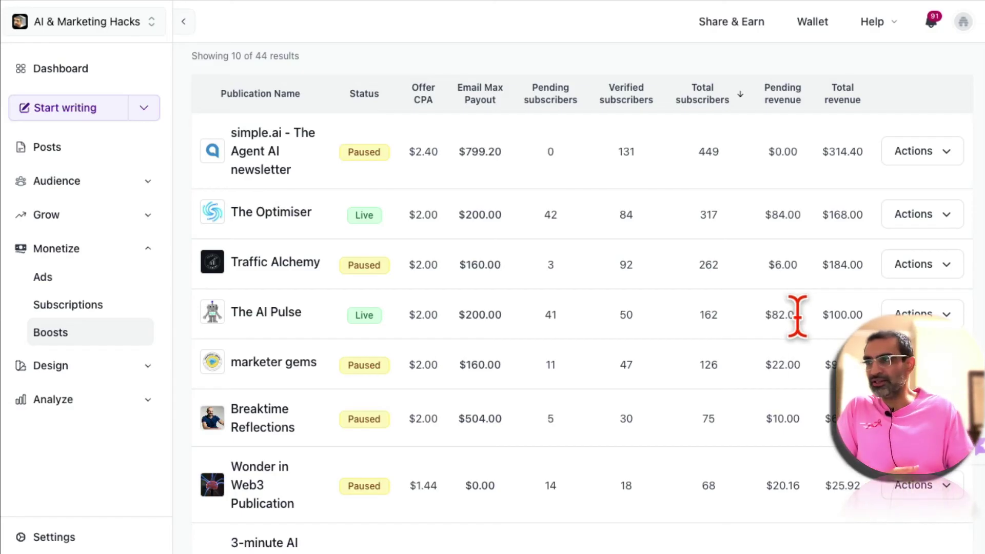
{"action": "scroll", "coordinate": [795, 314], "scroll_direction": "up", "scroll_amount": 6}
{"action": "scroll", "coordinate": [800, 383], "scroll_direction": "up", "scroll_amount": 5}
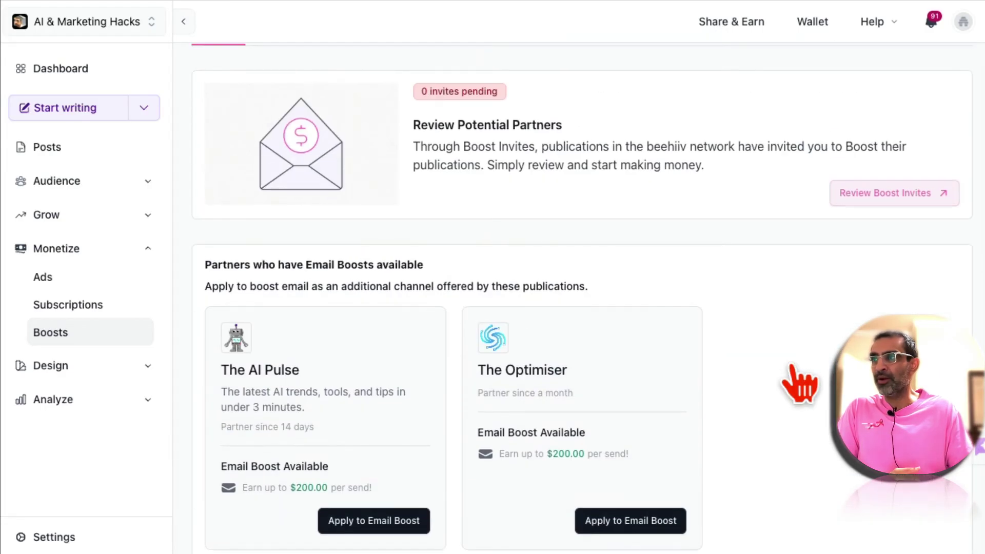
Open the Posts list, then switch to the AI & Marketing Hacks public site tab
{"action": "left_click", "coordinate": [96, 146]}
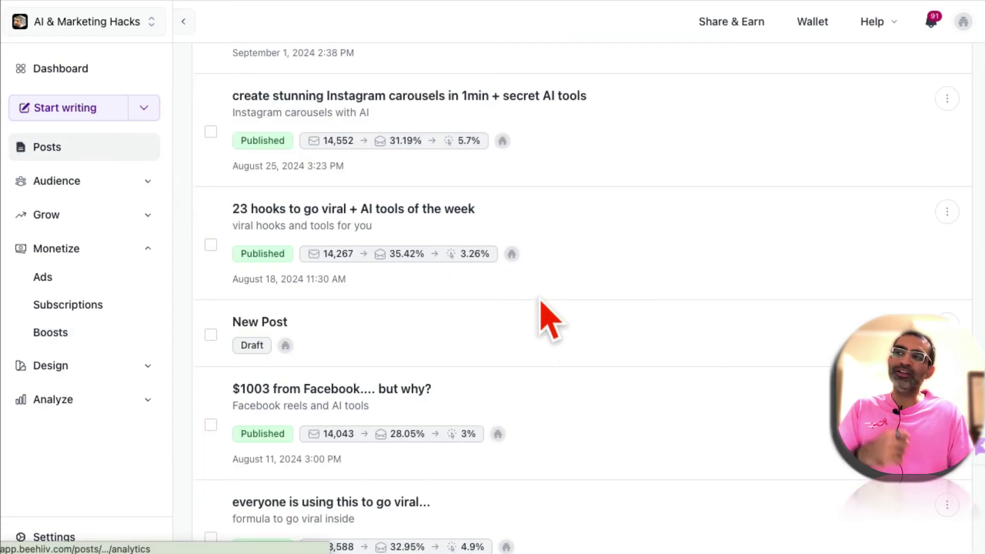
{"action": "scroll", "coordinate": [584, 334], "scroll_direction": "up", "scroll_amount": 7}
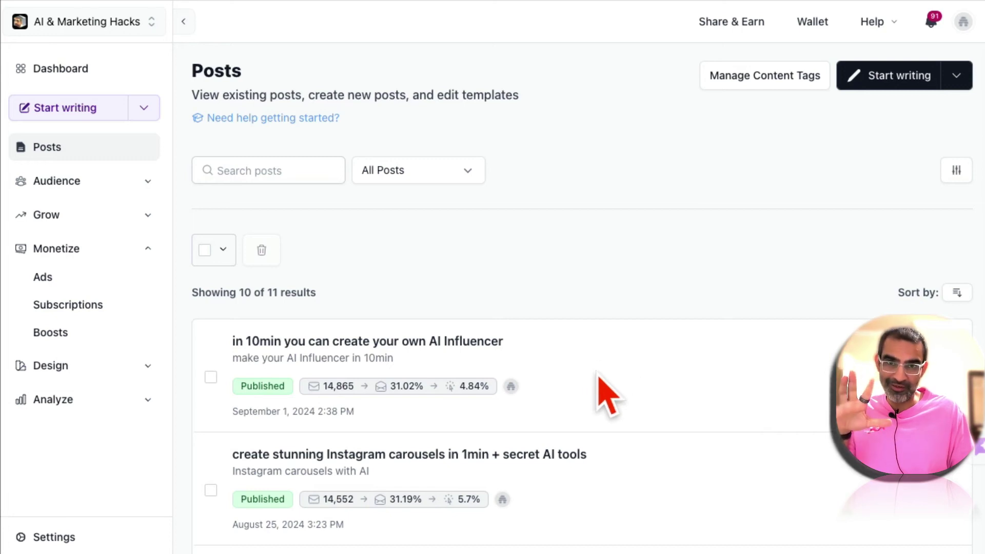
{"action": "left_click", "coordinate": [566, 1]}
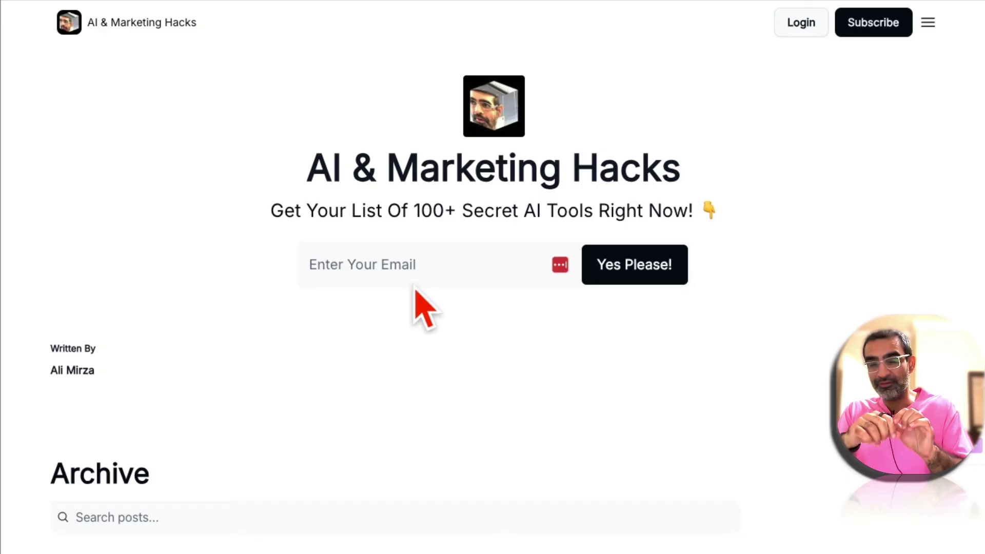
Scroll the public site down to its Archive of recent posts
{"action": "scroll", "coordinate": [426, 297], "scroll_direction": "down", "scroll_amount": 5}
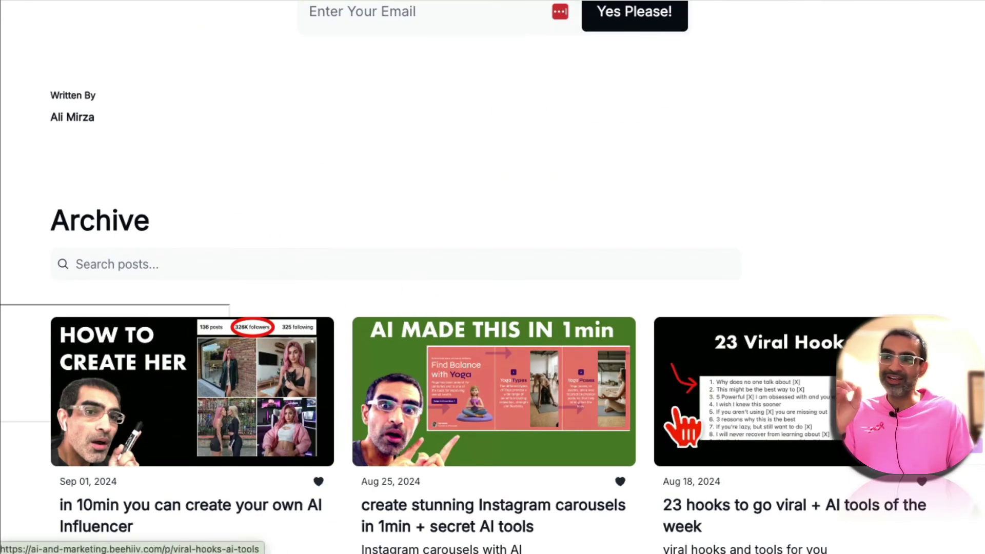
{"action": "scroll", "coordinate": [682, 425], "scroll_direction": "down", "scroll_amount": 1}
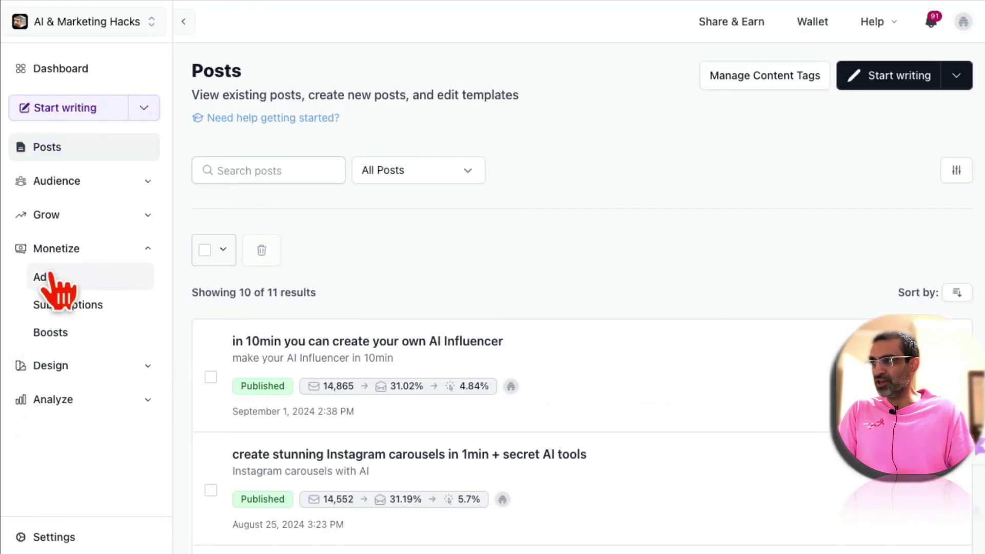
Open Monetize > Ads and review the $44.00 monthly earnings, 168 clicks and upcoming placements
{"action": "left_click", "coordinate": [51, 277]}
{"action": "scroll", "coordinate": [428, 359], "scroll_direction": "down", "scroll_amount": 1}
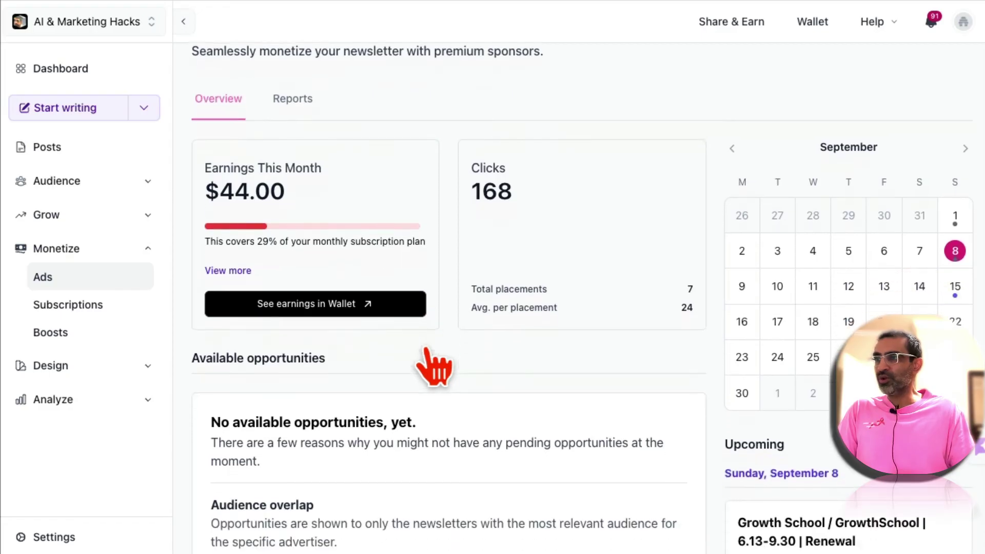
{"action": "scroll", "coordinate": [433, 367], "scroll_direction": "down", "scroll_amount": 8}
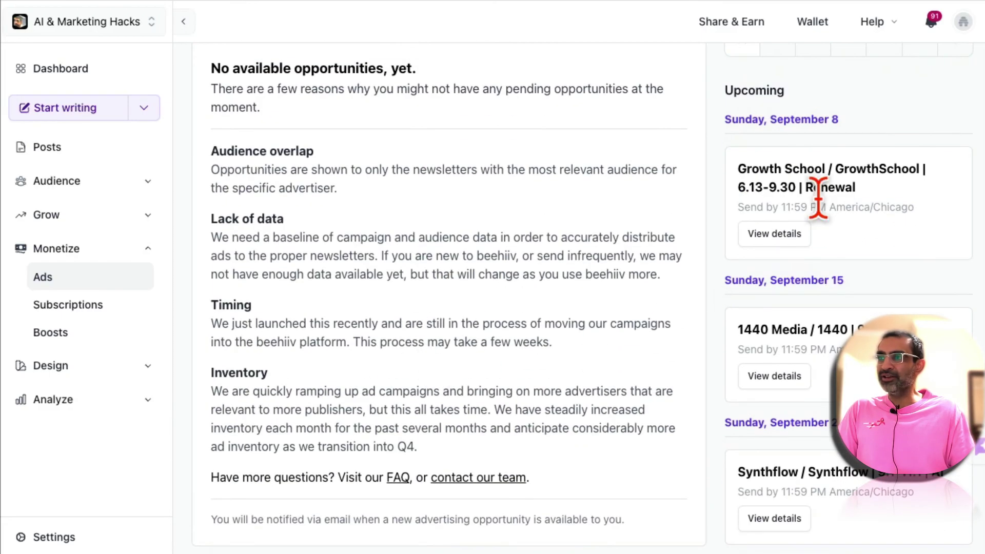
{"action": "scroll", "coordinate": [531, 325], "scroll_direction": "up", "scroll_amount": 8}
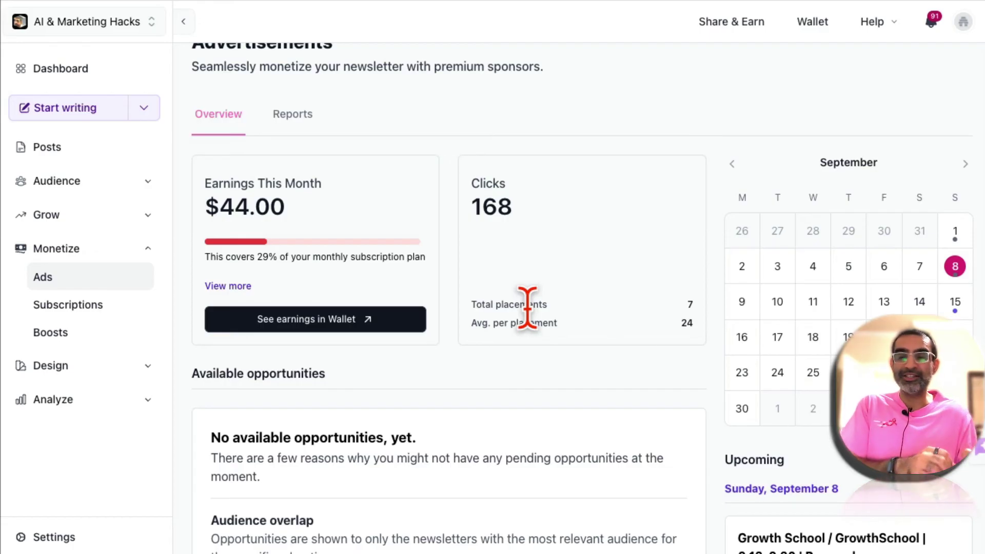
{"action": "scroll", "coordinate": [589, 330], "scroll_direction": "down", "scroll_amount": 7}
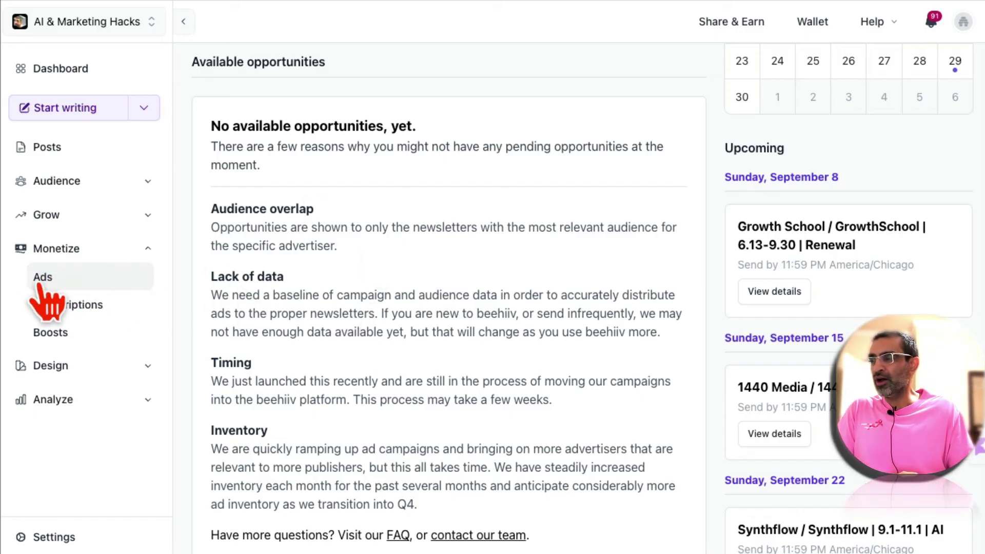
Open the AI Influencer post's Performance stats: 14,865 recipients, 31.02% opens, 4.84% clicks
{"action": "left_click", "coordinate": [61, 150]}
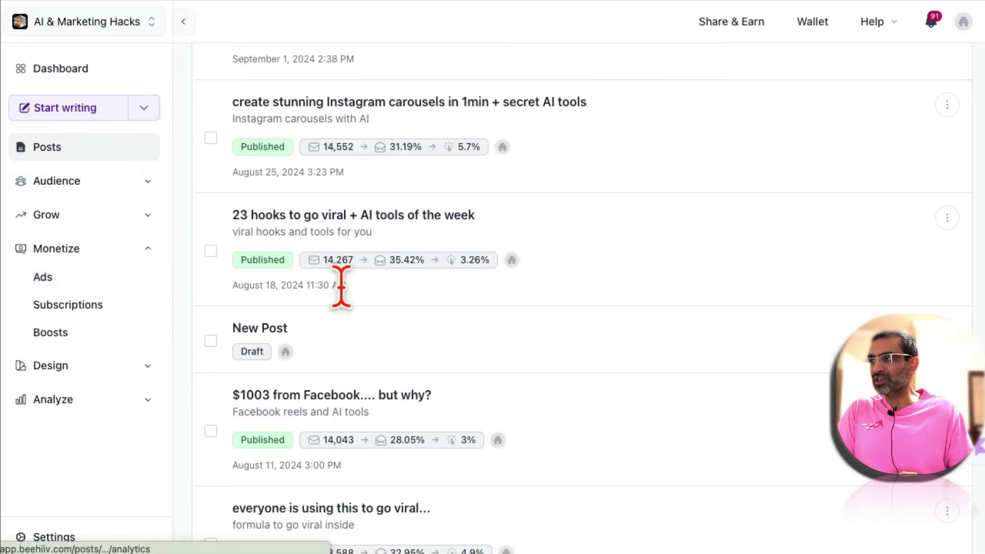
{"action": "scroll", "coordinate": [449, 272], "scroll_direction": "up", "scroll_amount": 7}
{"action": "scroll", "coordinate": [449, 272], "scroll_direction": "down", "scroll_amount": 3}
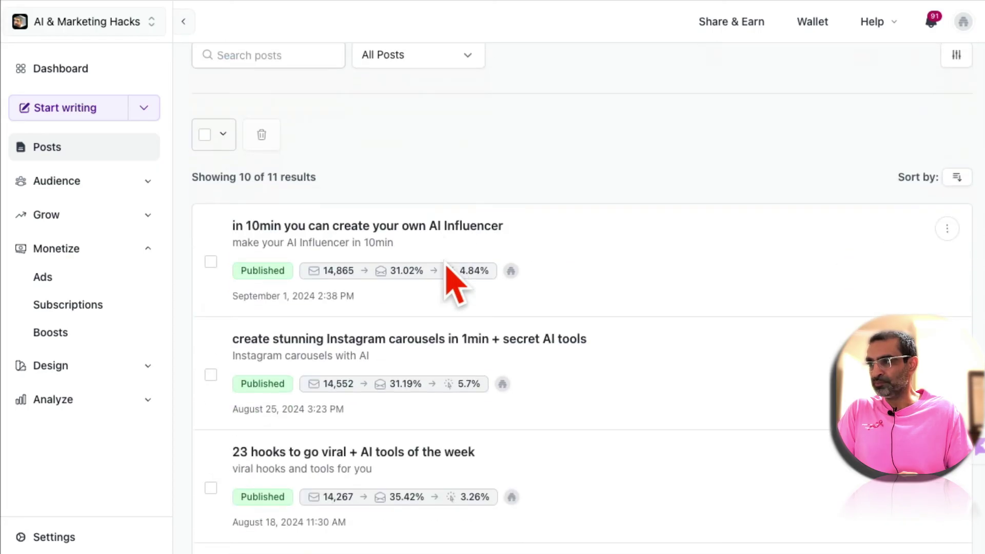
{"action": "left_click", "coordinate": [367, 219]}
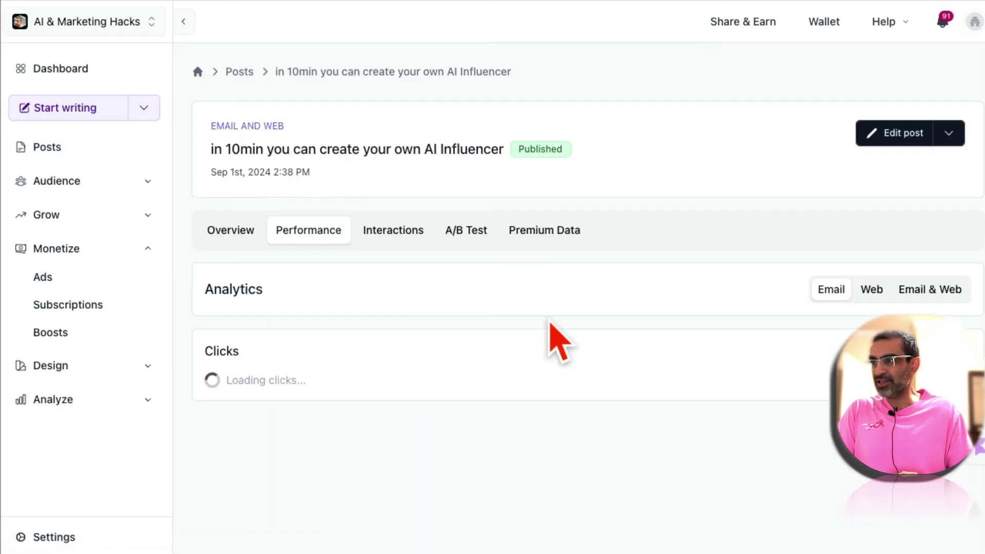
{"action": "scroll", "coordinate": [549, 323], "scroll_direction": "down", "scroll_amount": 4}
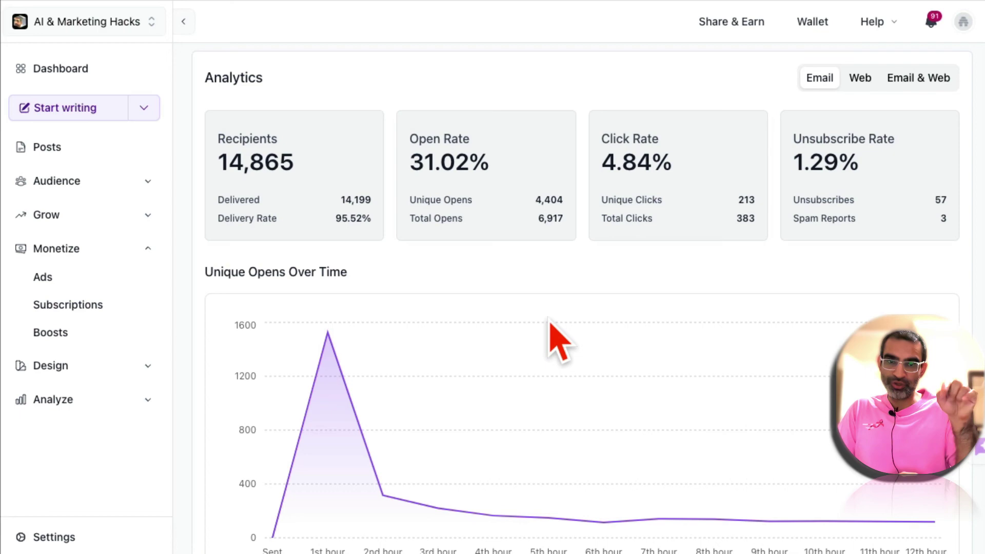
{"action": "scroll", "coordinate": [550, 321], "scroll_direction": "down", "scroll_amount": 7}
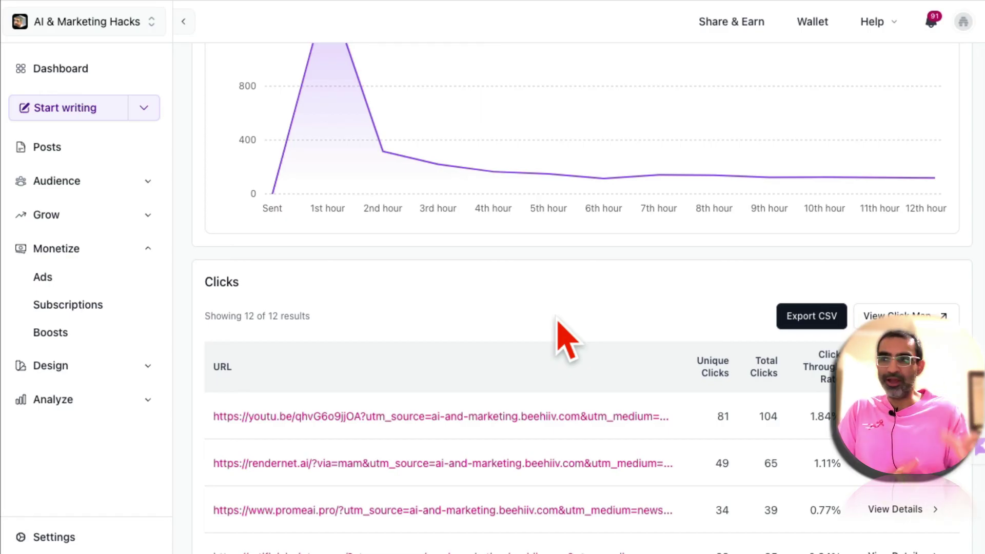
{"action": "scroll", "coordinate": [558, 323], "scroll_direction": "up", "scroll_amount": 8}
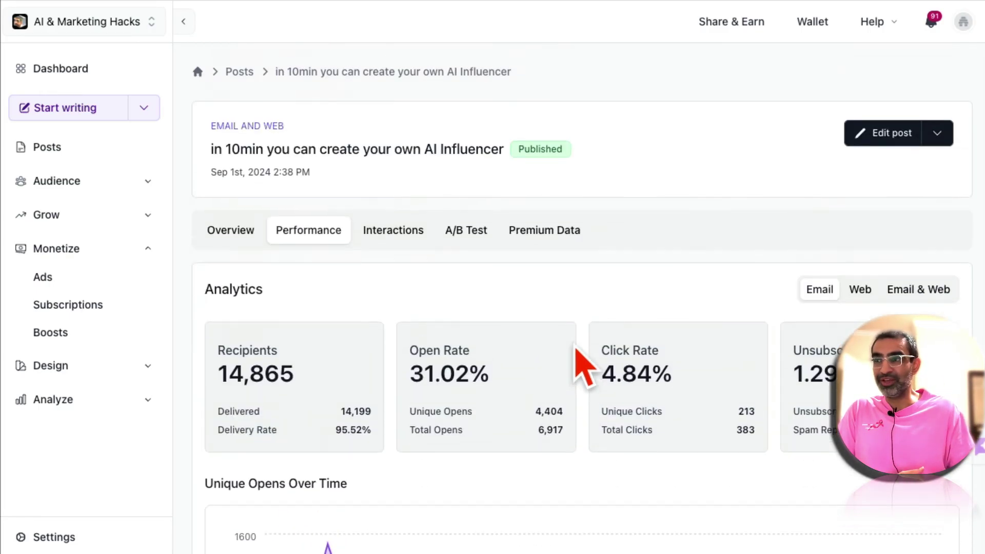
Switch the post to its Overview tab and scroll the email preview down to the HubSpot sponsor ad
{"action": "left_click", "coordinate": [230, 231]}
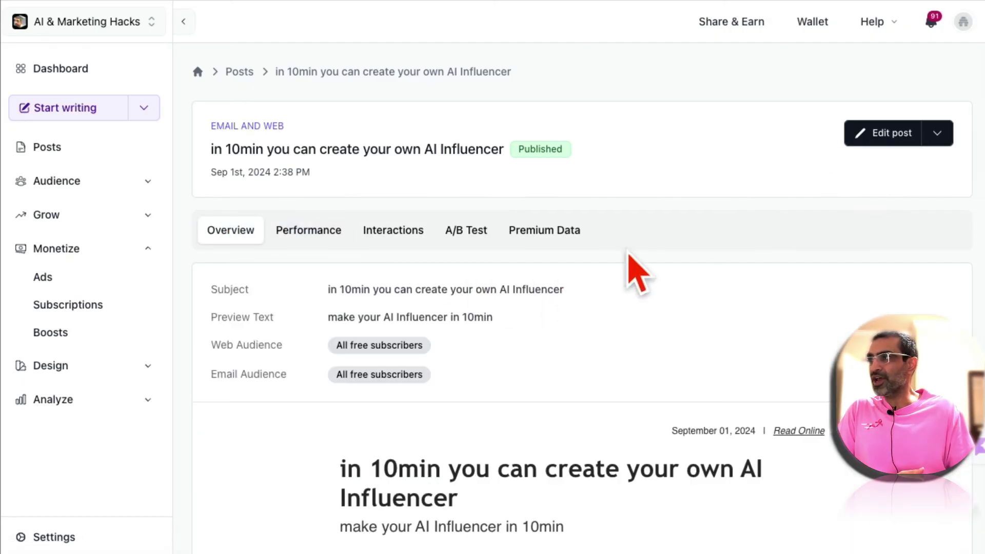
{"action": "scroll", "coordinate": [626, 254], "scroll_direction": "down", "scroll_amount": 3}
{"action": "scroll", "coordinate": [627, 254], "scroll_direction": "down", "scroll_amount": 8}
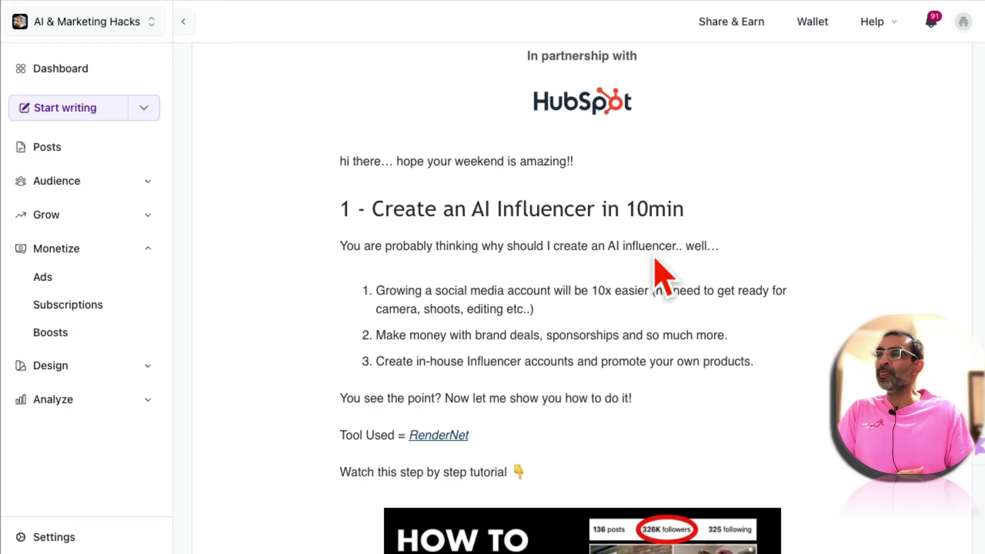
{"action": "scroll", "coordinate": [653, 263], "scroll_direction": "up", "scroll_amount": 4}
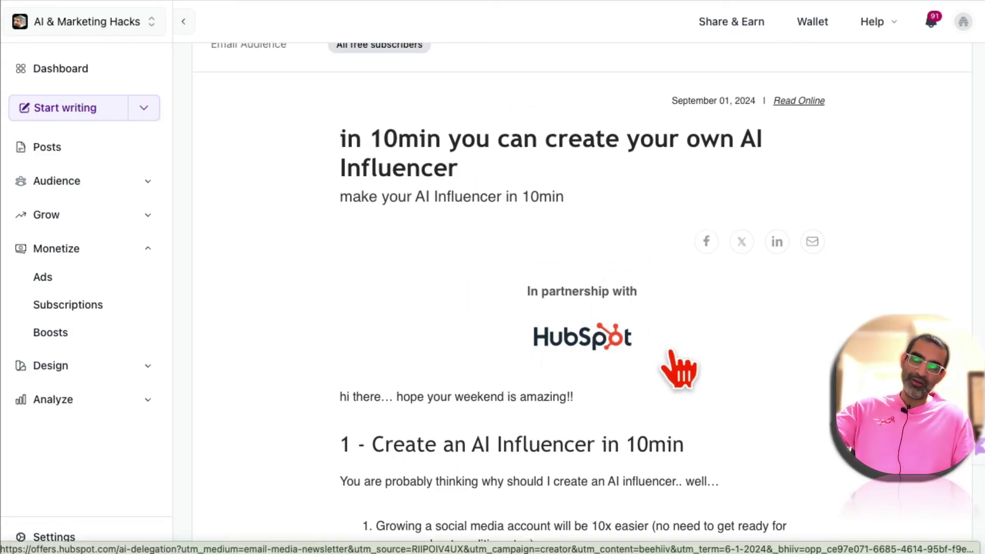
{"action": "scroll", "coordinate": [598, 345], "scroll_direction": "down", "scroll_amount": 3}
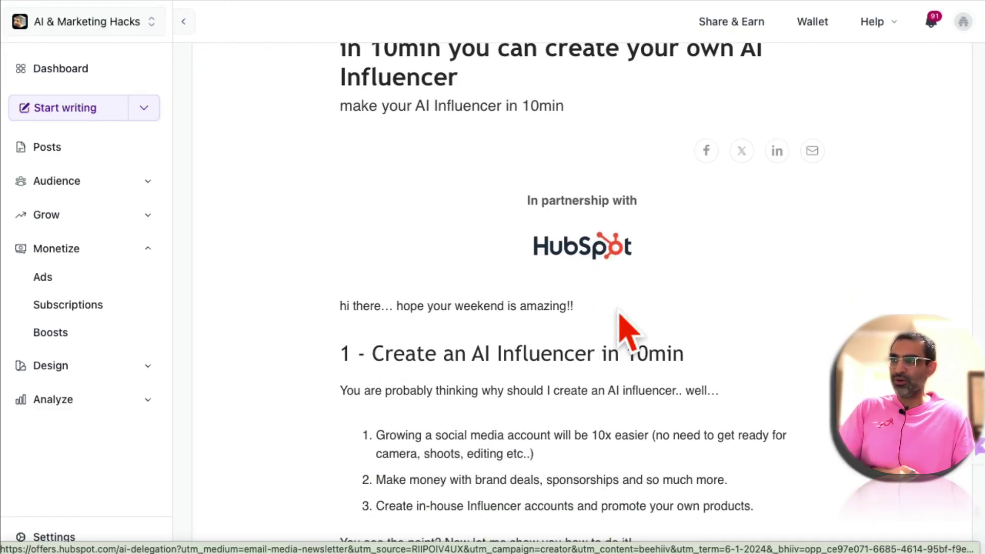
{"action": "scroll", "coordinate": [705, 316], "scroll_direction": "down", "scroll_amount": 8}
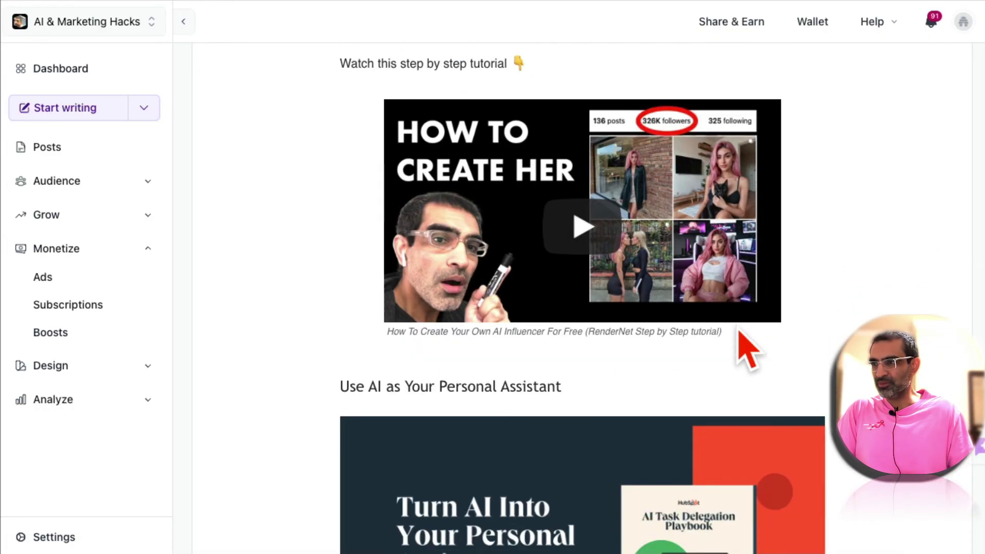
{"action": "scroll", "coordinate": [747, 348], "scroll_direction": "down", "scroll_amount": 3}
{"action": "scroll", "coordinate": [616, 374], "scroll_direction": "down", "scroll_amount": 5}
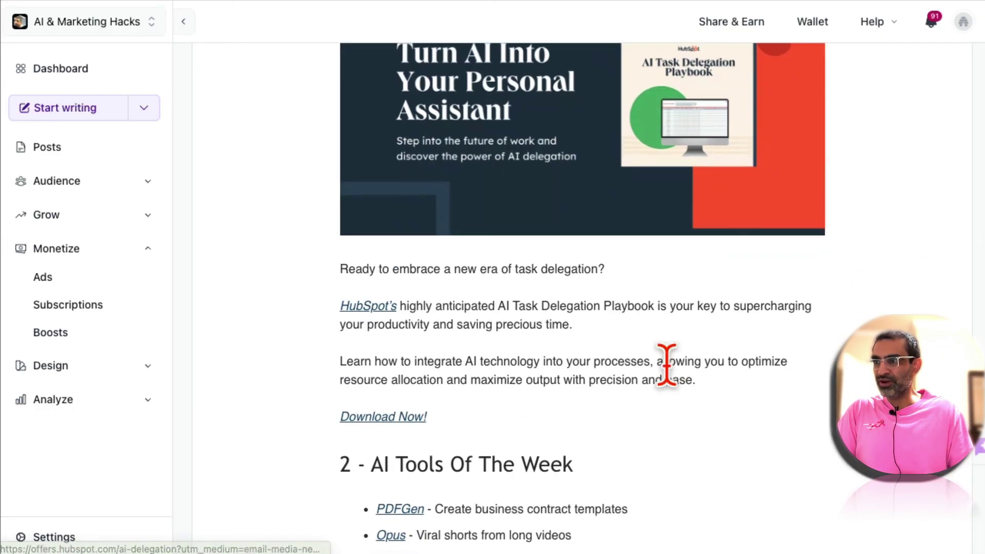
{"action": "scroll", "coordinate": [666, 366], "scroll_direction": "down", "scroll_amount": 9}
{"action": "scroll", "coordinate": [670, 385], "scroll_direction": "up", "scroll_amount": 20}
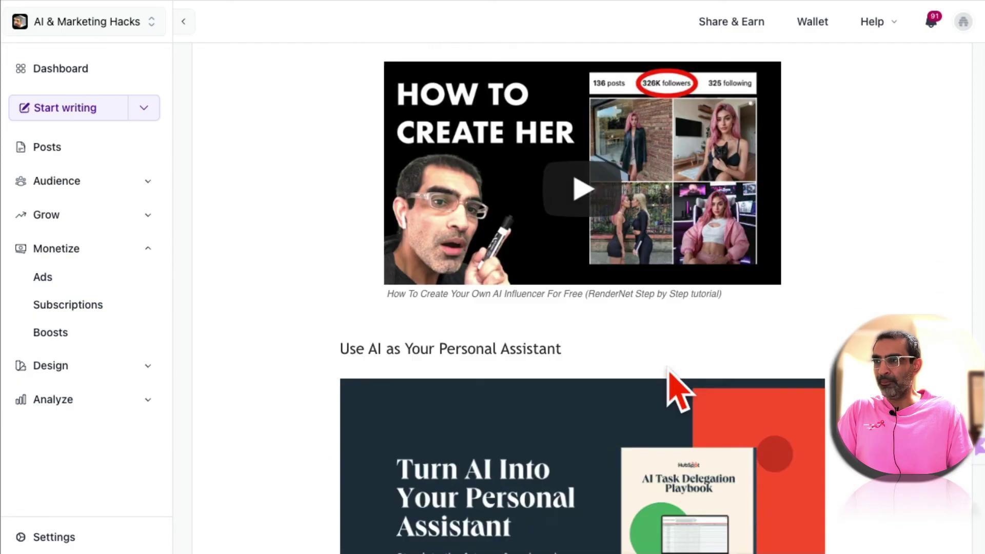
{"action": "scroll", "coordinate": [678, 389], "scroll_direction": "down", "scroll_amount": 5}
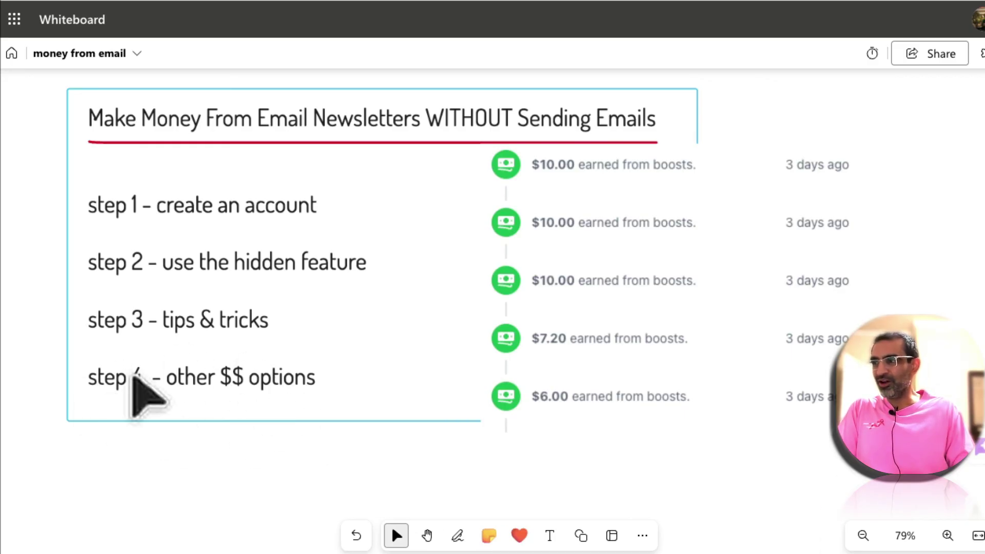
{"action": "left_click", "coordinate": [323, 441]}
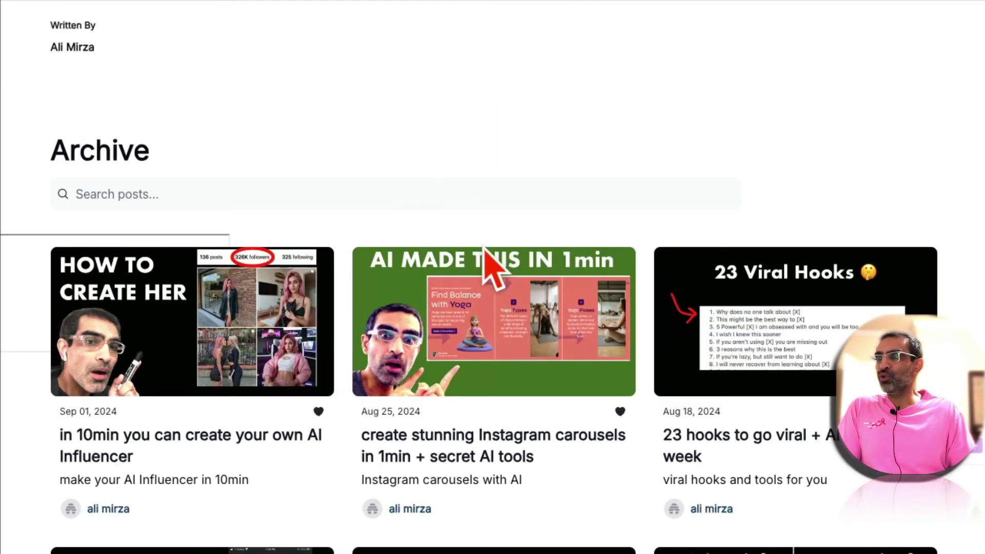
{"action": "scroll", "coordinate": [495, 267], "scroll_direction": "up", "scroll_amount": 5}
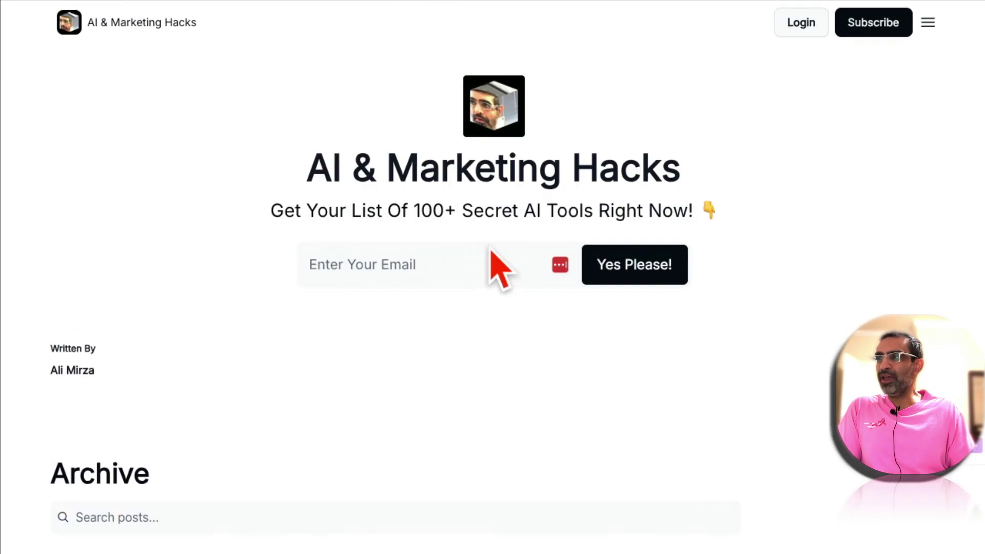
{"action": "left_click_drag", "start_coordinate": [354, 165], "coordinate": [598, 171]}
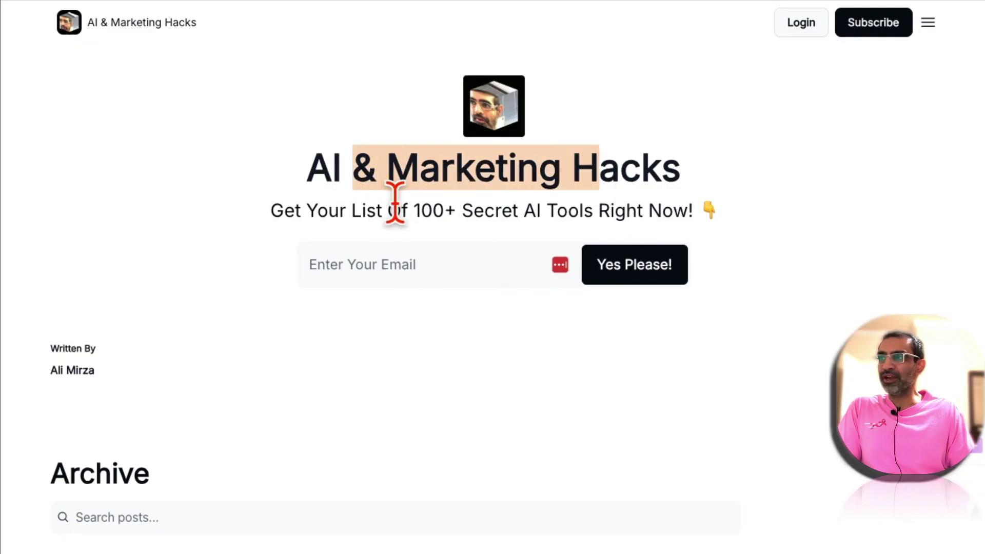
{"action": "left_click_drag", "start_coordinate": [389, 208], "coordinate": [607, 214]}
{"action": "left_click", "coordinate": [574, 207]}
{"action": "left_click_drag", "start_coordinate": [409, 208], "coordinate": [688, 204]}
{"action": "left_click", "coordinate": [642, 197]}
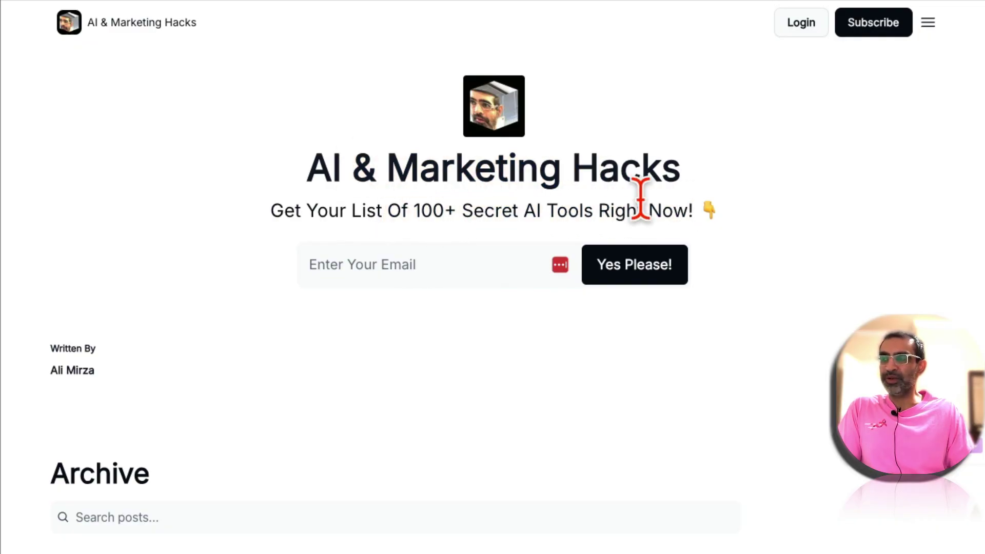